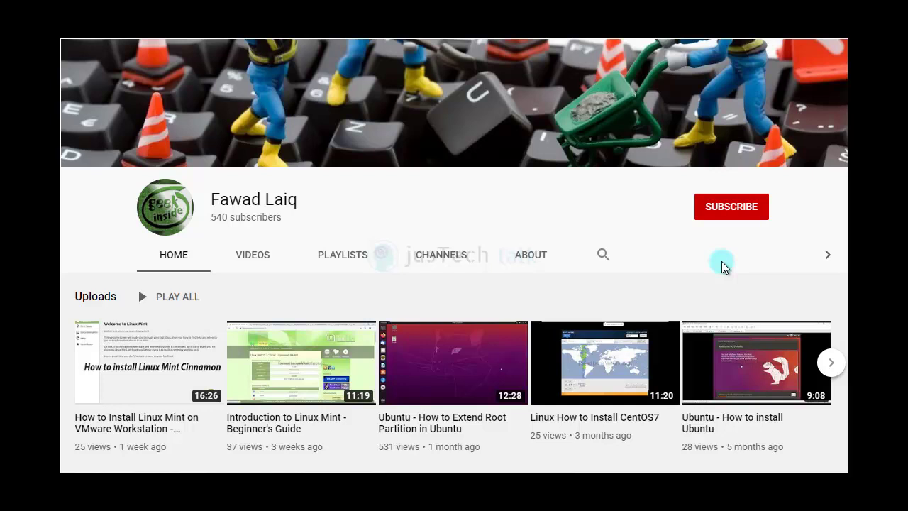
# Step: Subscribe to the YouTube channel and set its notifications to All
pyautogui.click(735, 213)
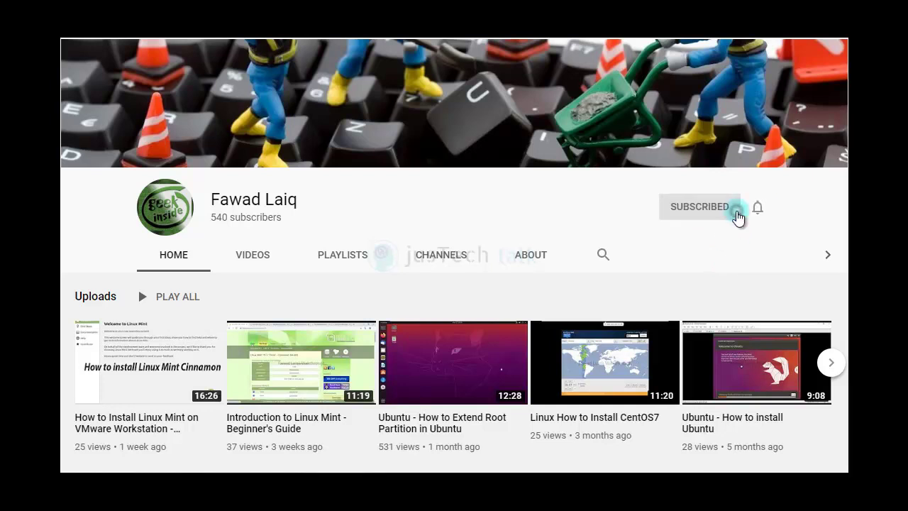
pyautogui.click(754, 215)
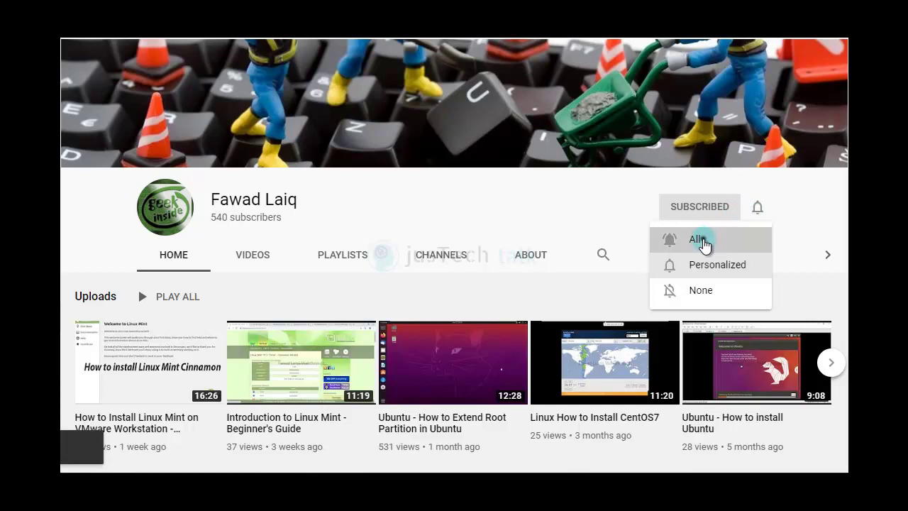
pyautogui.click(704, 242)
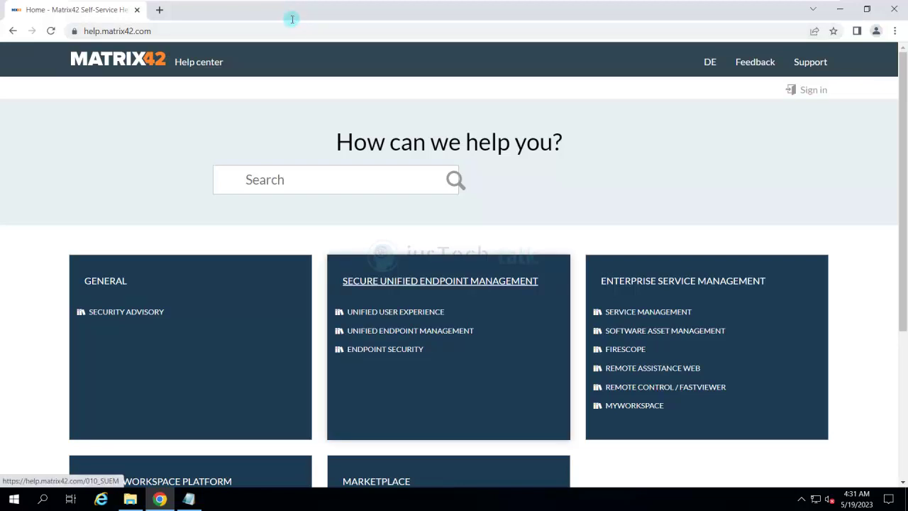
# Step: Open the Unified Endpoint Management section of the Matrix42 help center
pyautogui.press('Tab')
pyautogui.press('Tab')
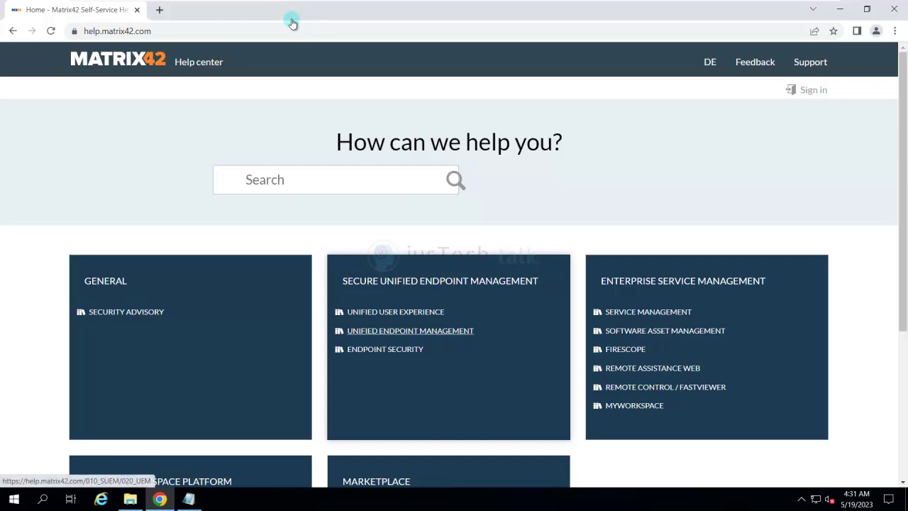
pyautogui.press('Return')
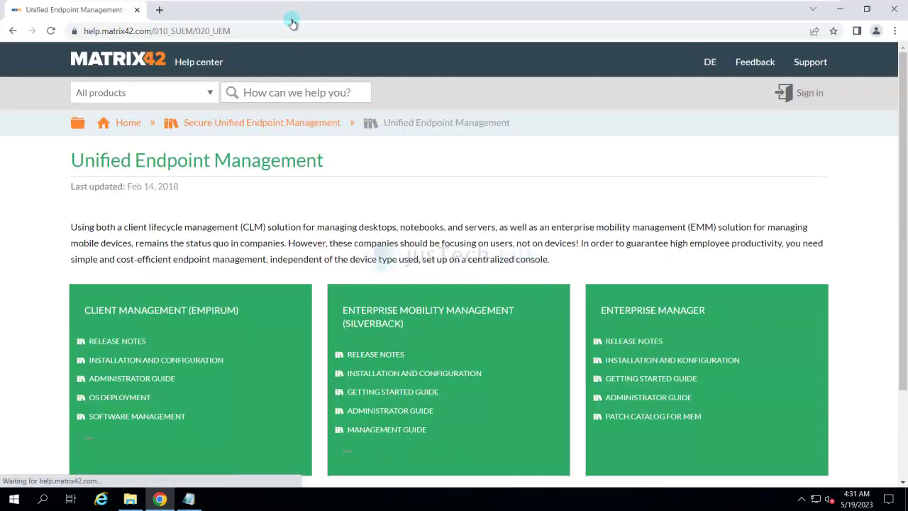
# Step: Open the Installation and Configuration page under Client Management (Empirum)
pyautogui.press('pagedown')
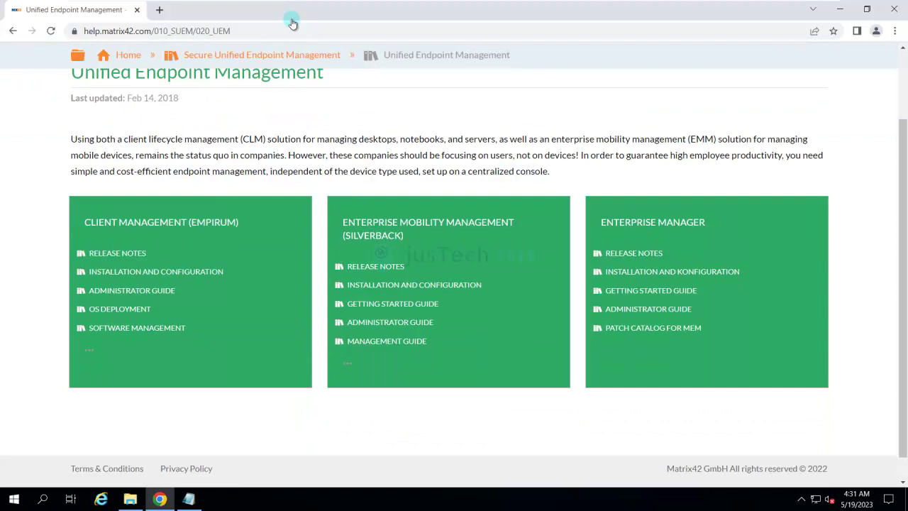
pyautogui.press('Tab')
pyautogui.press('Tab')
pyautogui.press('Tab')
pyautogui.hotkey('shift', 'Tab')
pyautogui.hotkey('shift', 'Tab')
pyautogui.hotkey('shift', 'Tab')
pyautogui.hotkey('shift', 'Tab')
pyautogui.hotkey('shift', 'Tab')
pyautogui.hotkey('shift', 'Tab')
pyautogui.hotkey('shift', 'Tab')
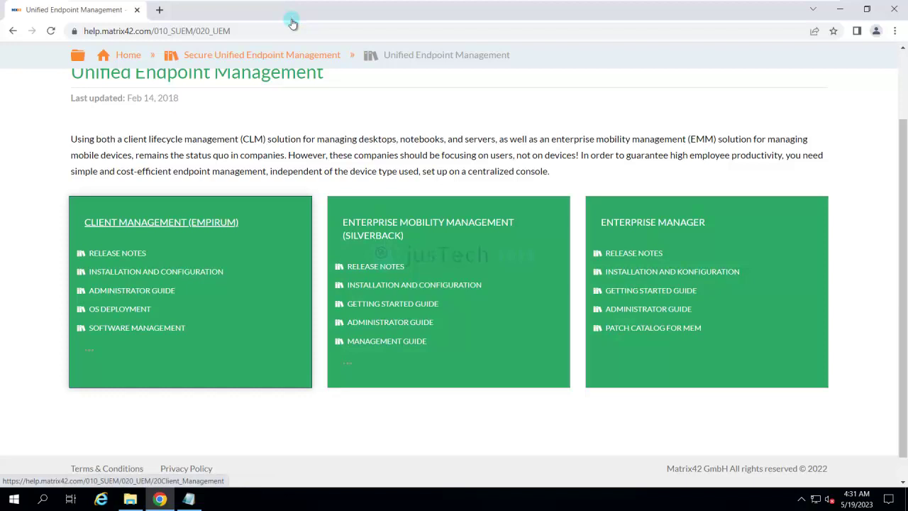
pyautogui.press('Tab')
pyautogui.press('Tab')
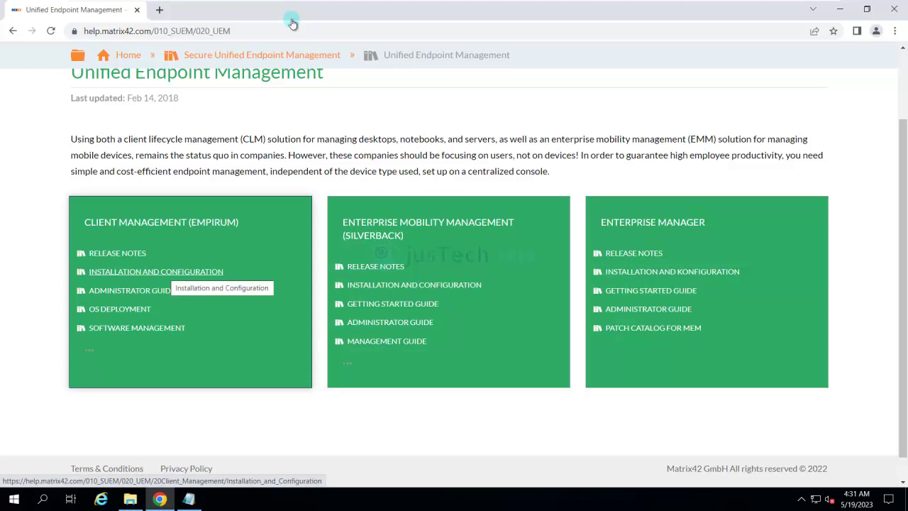
pyautogui.press('Return')
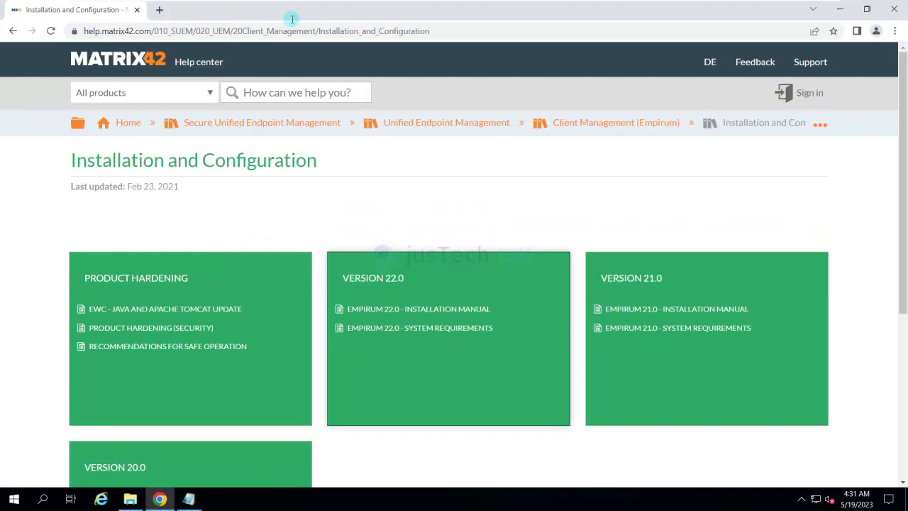
# Step: Open the Empirum 22.0 - System Requirements document under Version 22.0
pyautogui.press('Tab')
pyautogui.press('Tab')
pyautogui.press('Tab')
pyautogui.press('Return')
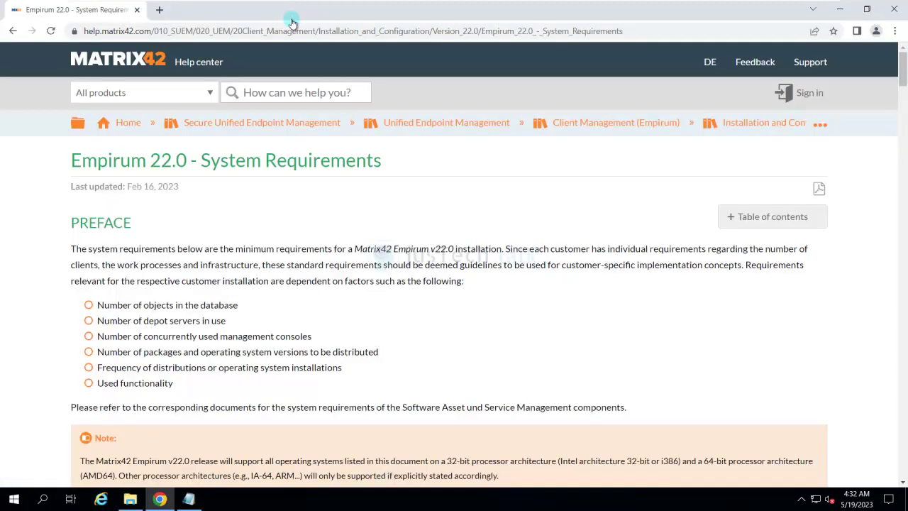
# Step: Read the preface and the Microsoft SQL Server installation notes on permissions, collation, case sensitivity and compatibility level
pyautogui.press('Down')
pyautogui.press('Down')
pyautogui.press('Down')
pyautogui.press('Down')
pyautogui.press('Down')
pyautogui.press('Down')
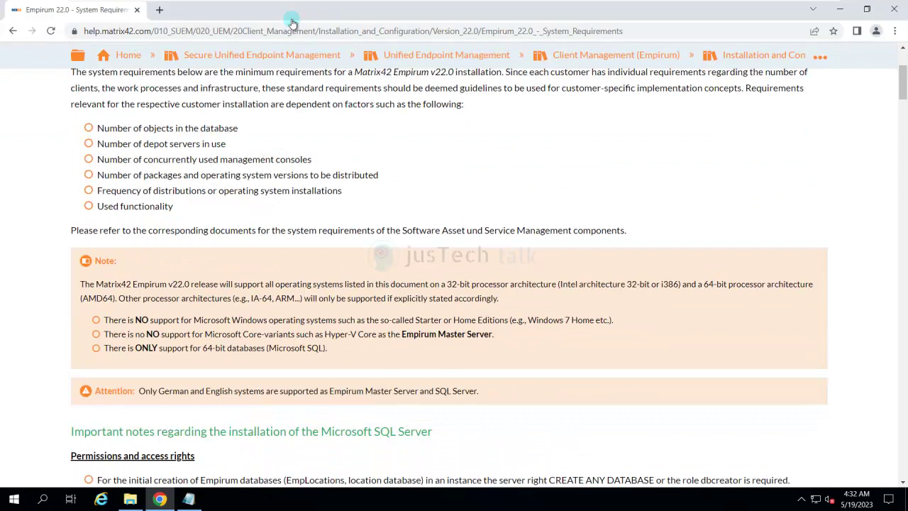
pyautogui.press('Down')
pyautogui.press('Down')
pyautogui.press('Down')
pyautogui.press('Down')
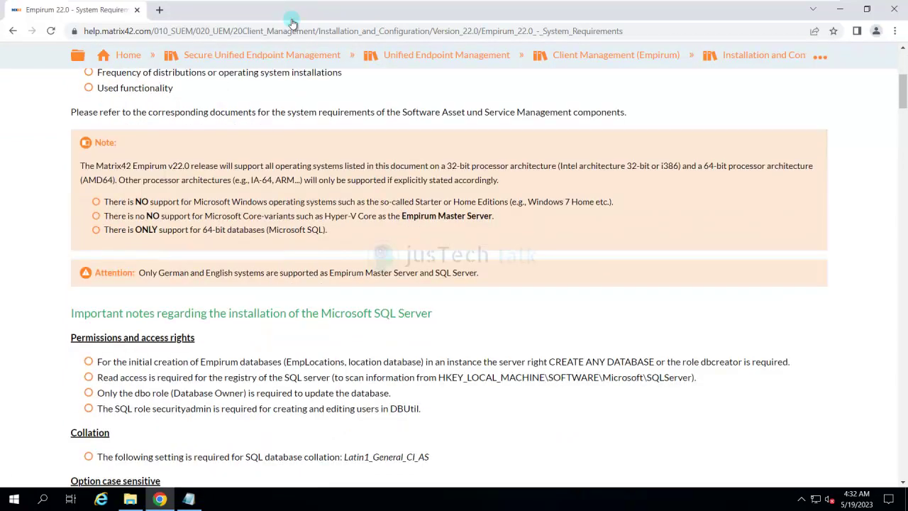
pyautogui.press('Down')
pyautogui.press('Down')
pyautogui.press('Down')
pyautogui.press('Down')
pyautogui.press('Down')
pyautogui.press('Down')
pyautogui.press('Down')
pyautogui.press('Down')
pyautogui.press('Down')
pyautogui.press('Down')
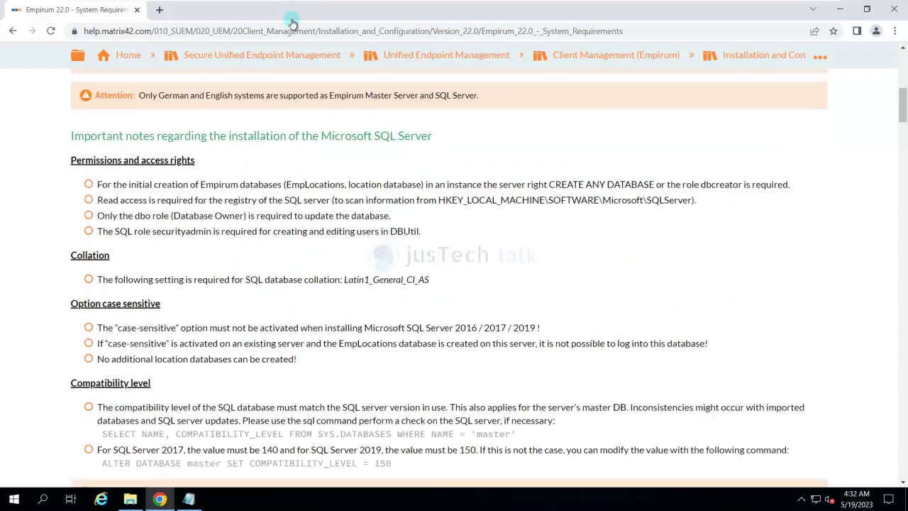
pyautogui.press('Down')
pyautogui.press('Down')
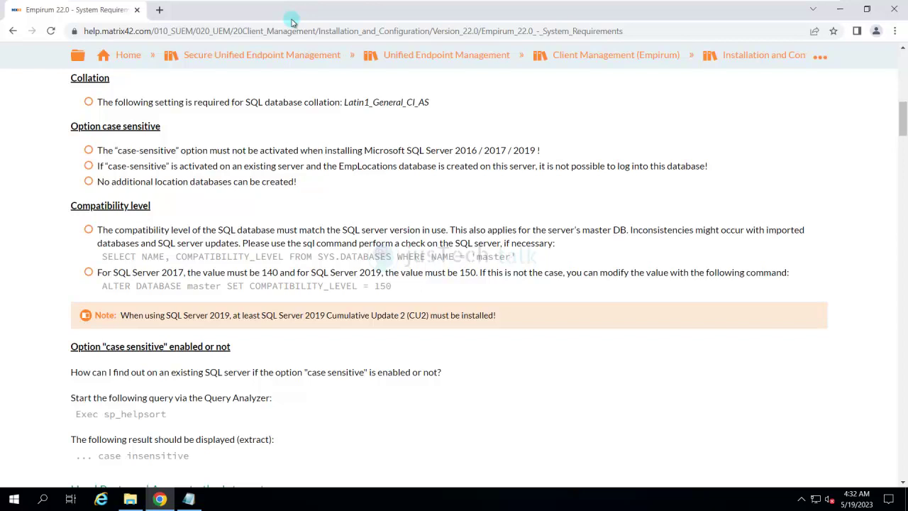
# Step: Examine the used ports, internet access and minimum requirements sections of the Empirum 22.0 system requirements
pyautogui.press('Down')
pyautogui.press('Down')
pyautogui.press('Down')
pyautogui.press('Down')
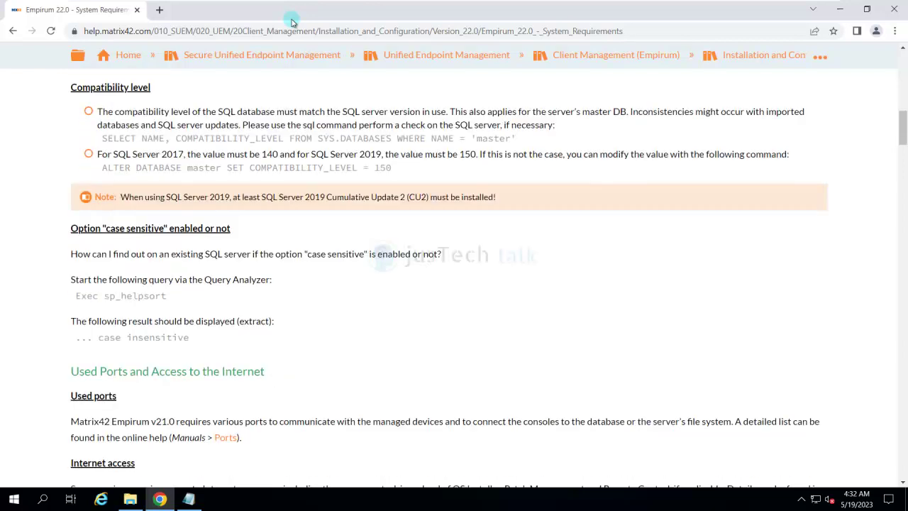
pyautogui.press('Down')
pyautogui.press('Down')
pyautogui.press('Down')
pyautogui.press('Down')
pyautogui.press('Down')
pyautogui.press('Down')
pyautogui.press('Down')
pyautogui.press('Down')
pyautogui.press('Down')
pyautogui.press('Down')
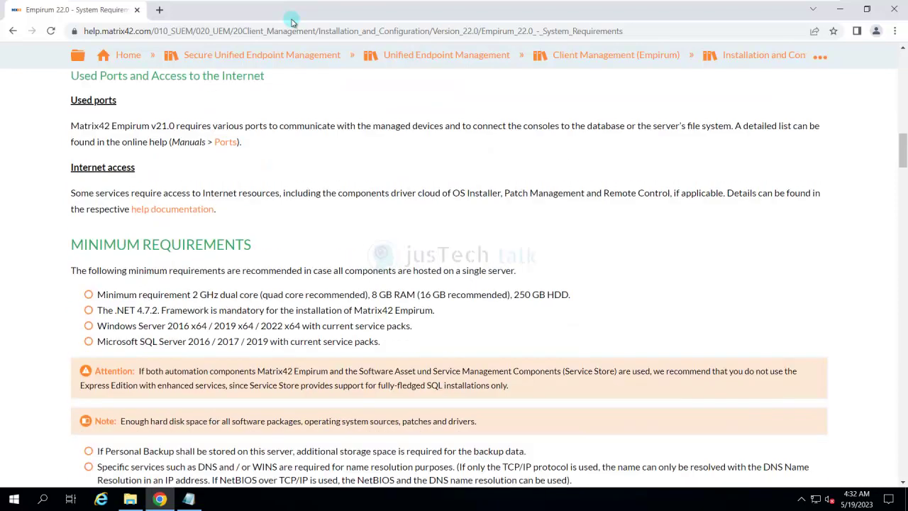
pyautogui.press('Down')
pyautogui.press('Down')
pyautogui.press('Down')
pyautogui.press('Down')
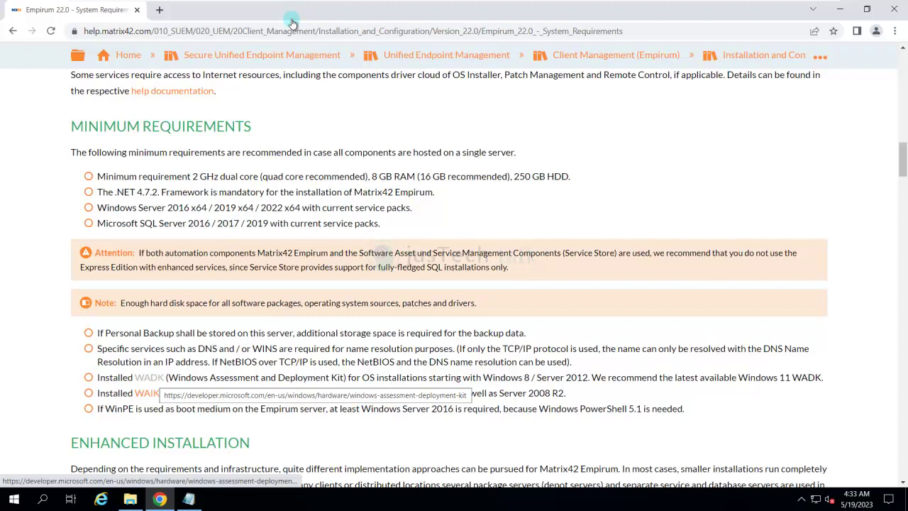
# Step: Review the enhanced installation server requirements and the supported clients sections, and return to the start of the document
pyautogui.scroll(-3, 291, 23)
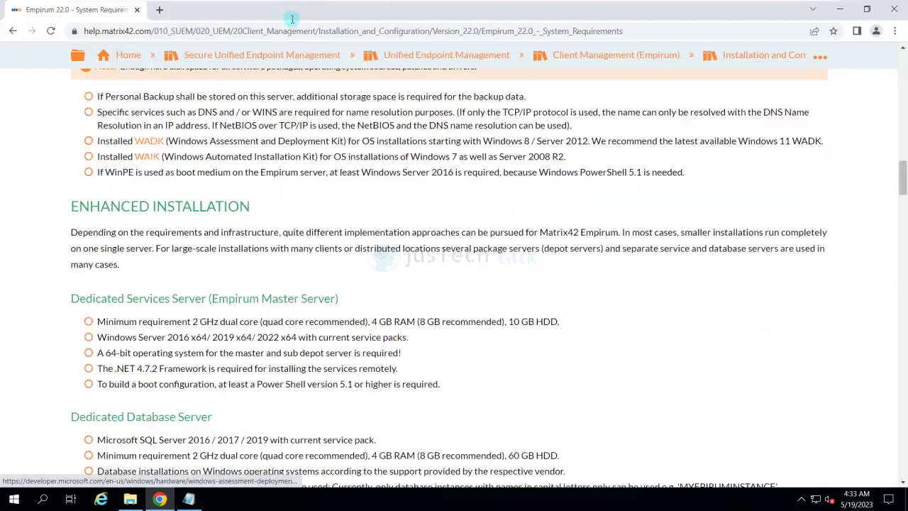
pyautogui.scroll(-1, 292, 19)
pyautogui.scroll(-1, 292, 19)
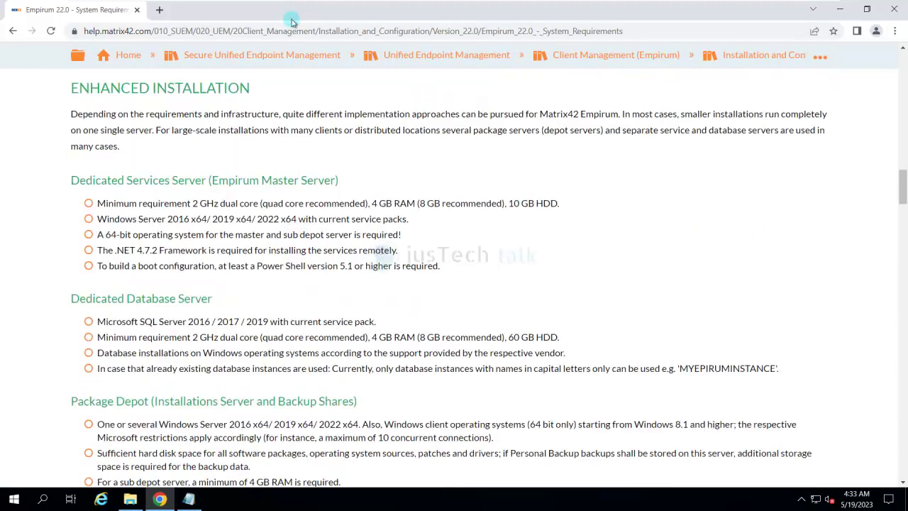
pyautogui.scroll(-1, 292, 23)
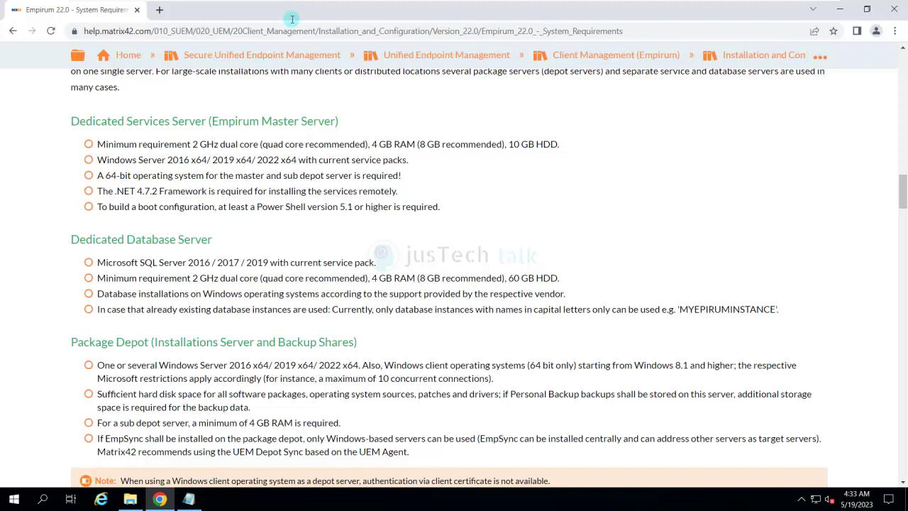
pyautogui.scroll(-1, 291, 22)
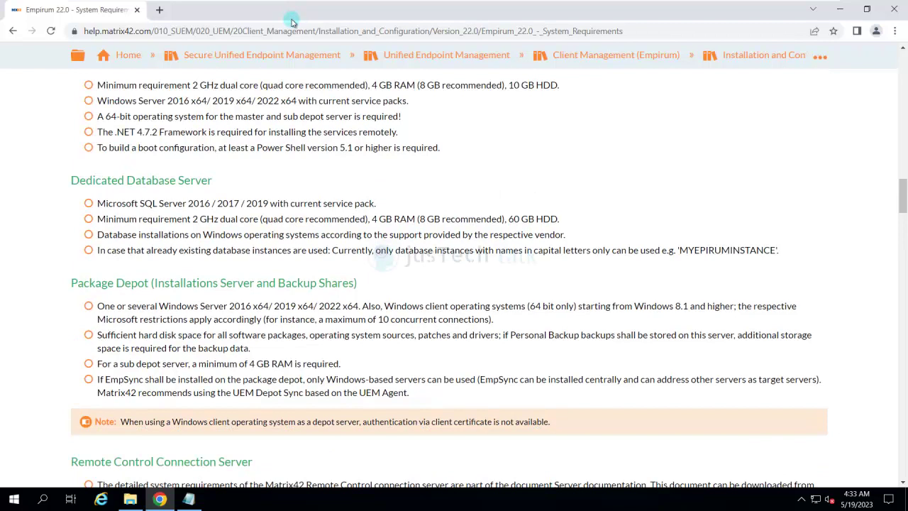
pyautogui.scroll(-2, 292, 20)
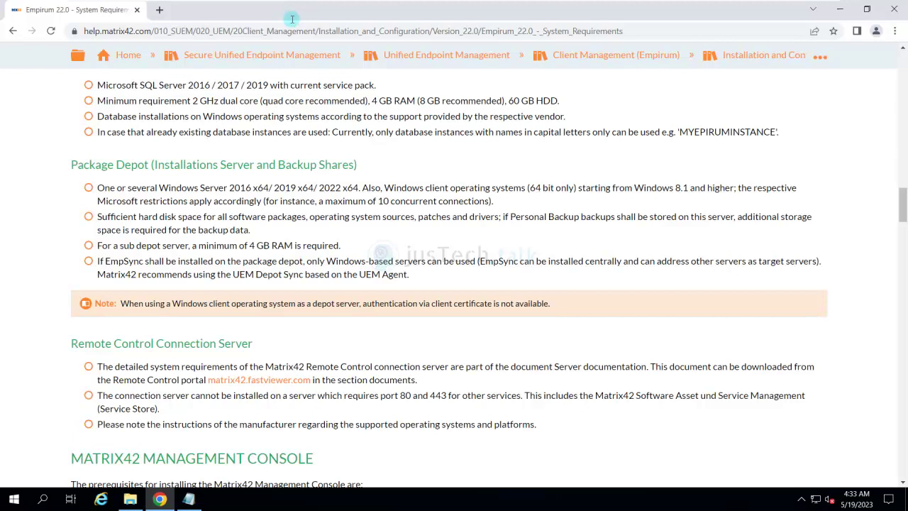
pyautogui.scroll(-1, 292, 19)
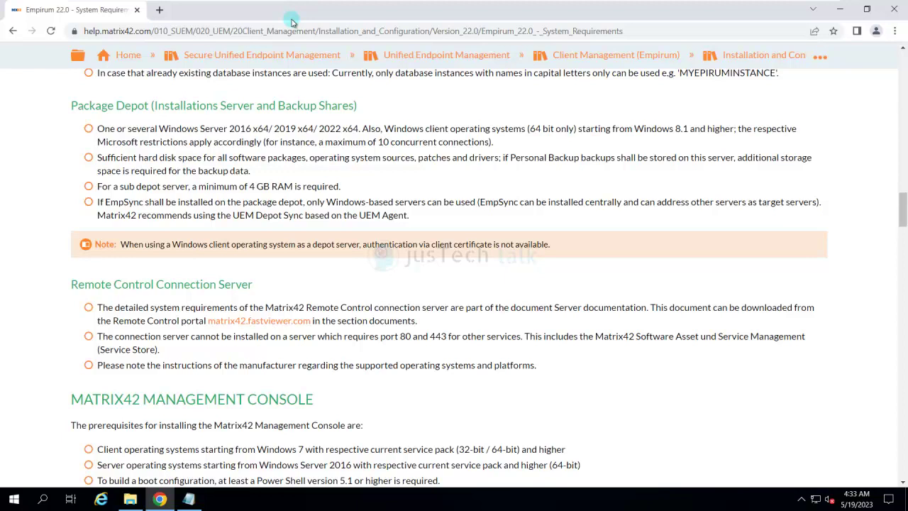
pyautogui.scroll(-10, 291, 22)
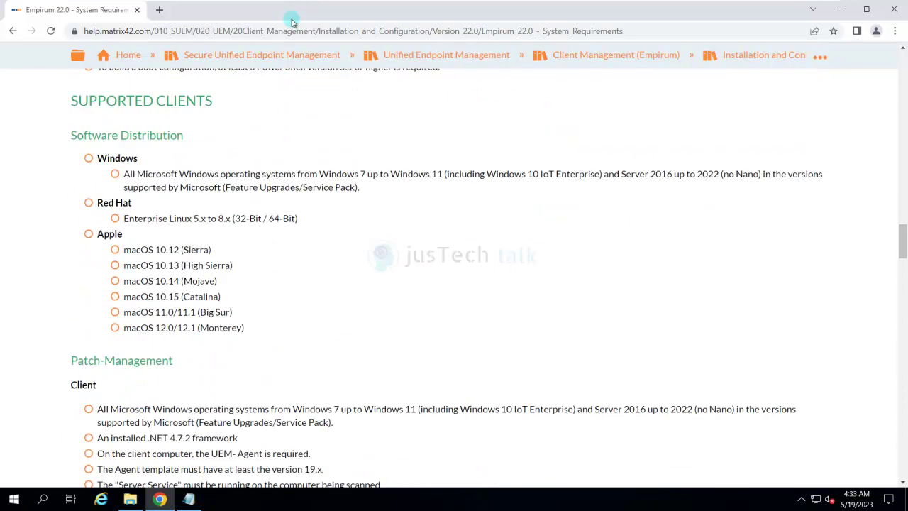
pyautogui.scroll(-12, 292, 22)
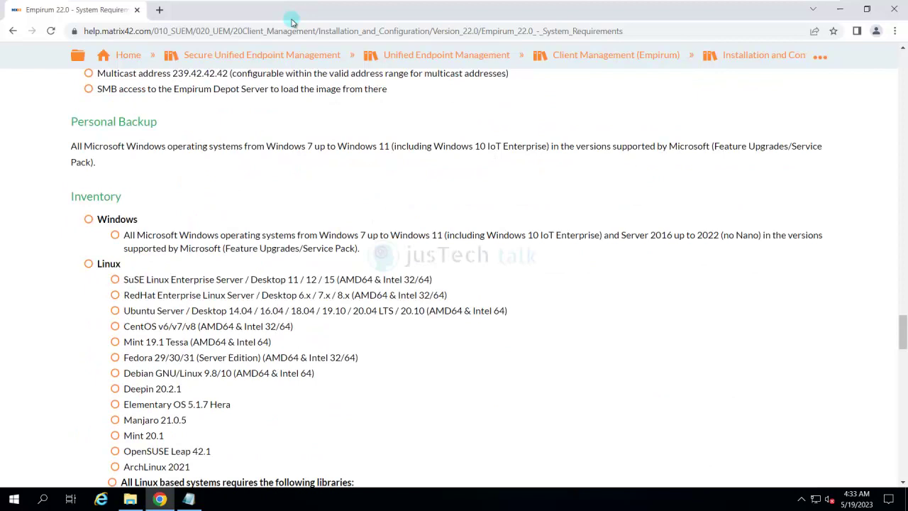
pyautogui.scroll(-12, 291, 22)
pyautogui.scroll(20, 292, 22)
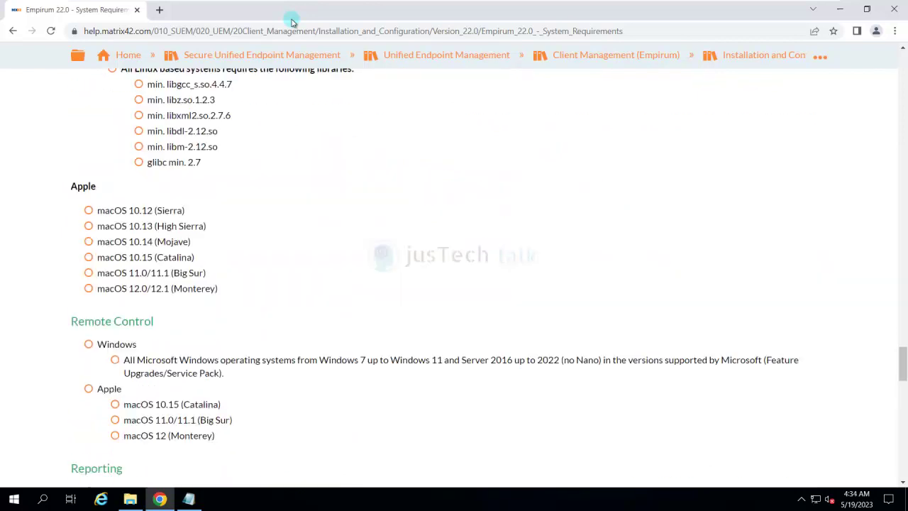
pyautogui.scroll(15, 291, 22)
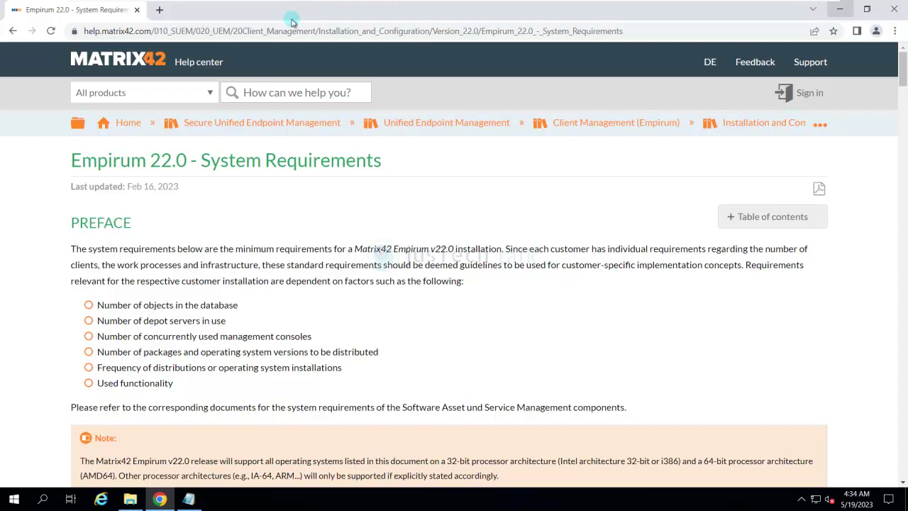
# Step: Switch to File Explorer and open the Windows Kits\10\ADK folder inside Downloads
pyautogui.click(840, 9)
pyautogui.press('super+e')
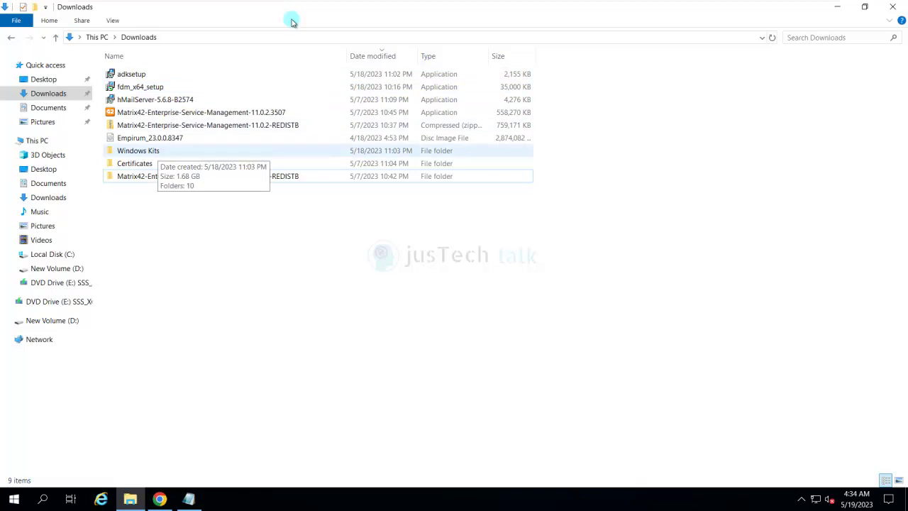
pyautogui.doubleClick(158, 150)
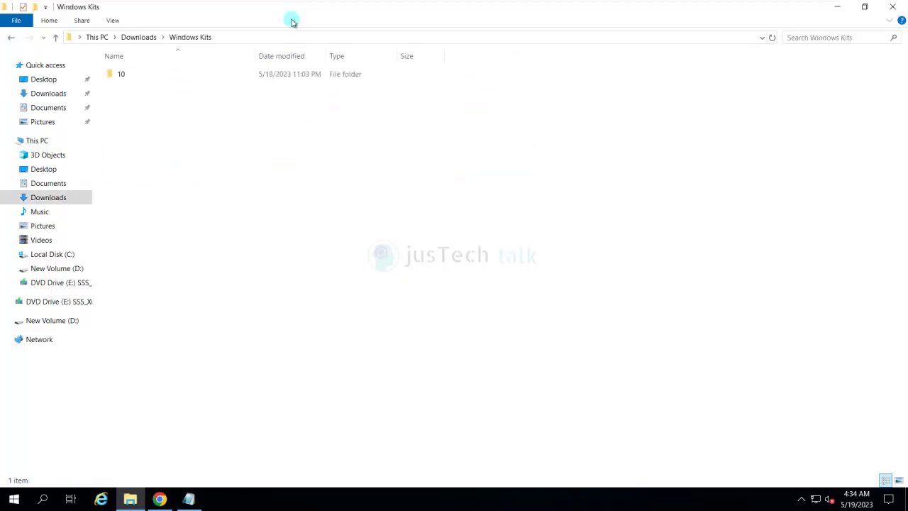
pyautogui.press('Down')
pyautogui.press('Return')
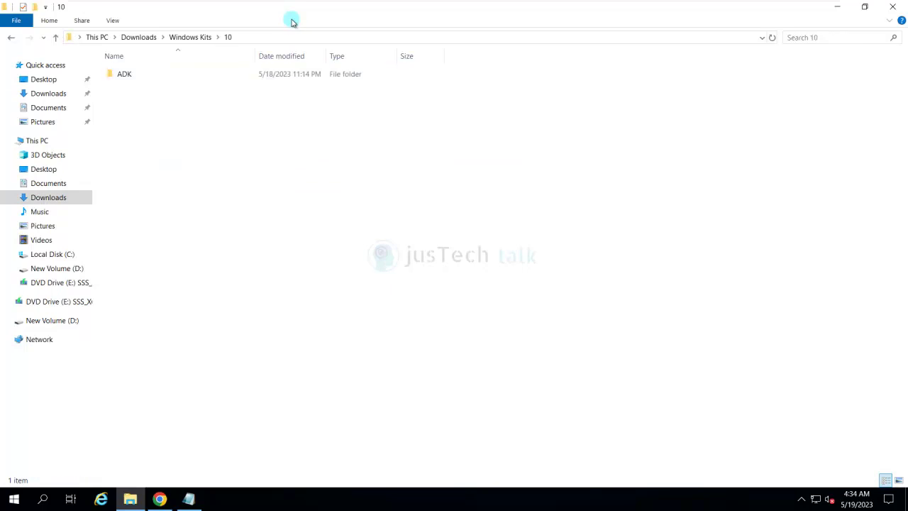
pyautogui.press('Down')
pyautogui.press('Return')
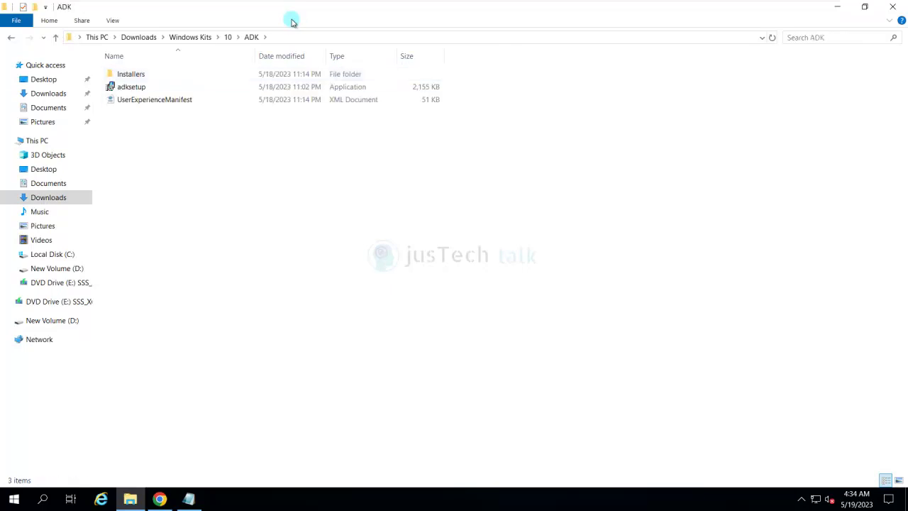
# Step: Run adksetup from the ADK folder as administrator and cancel its wizard at the Specify Location page
pyautogui.press('Down')
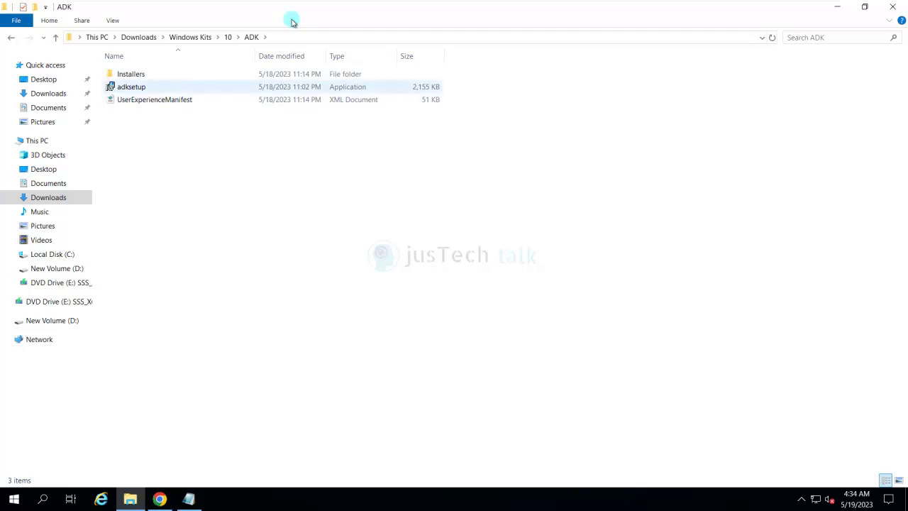
pyautogui.hotkey('shift', 'F10')
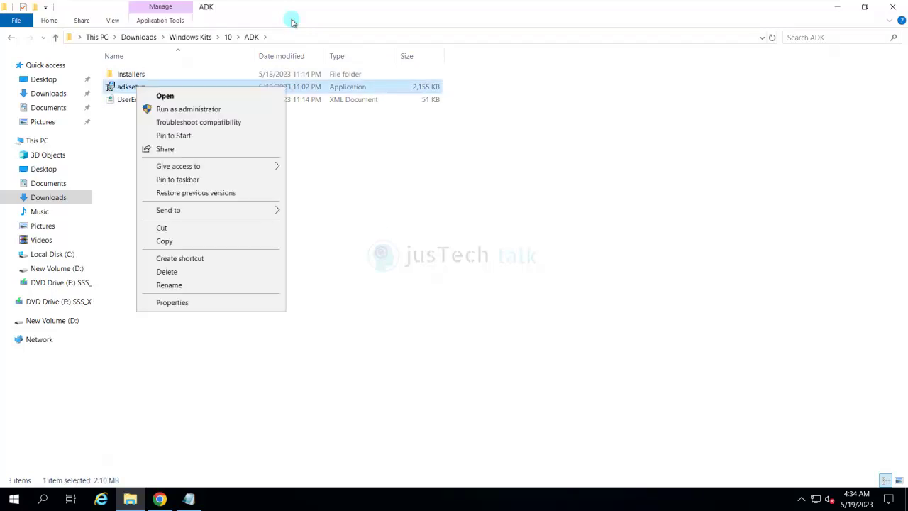
pyautogui.press('Down')
pyautogui.press('Return')
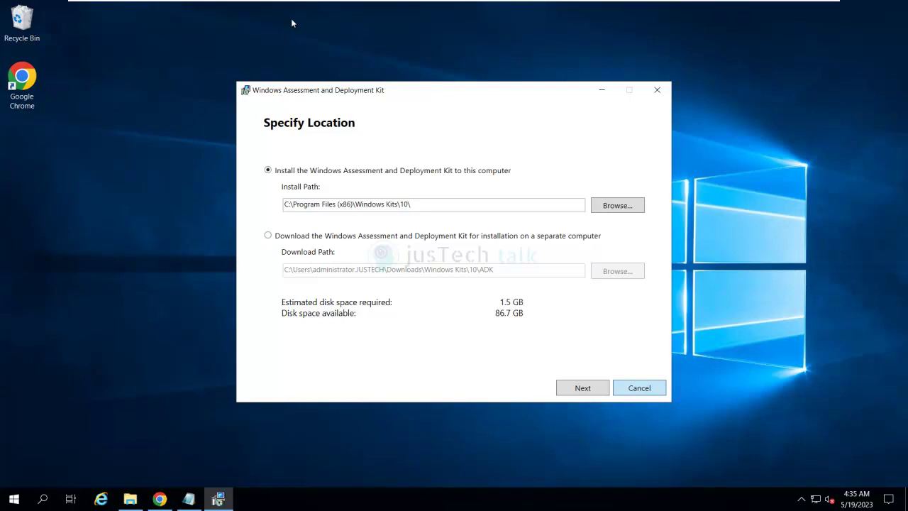
pyautogui.press('Return')
pyautogui.press('Left')
pyautogui.press('Return')
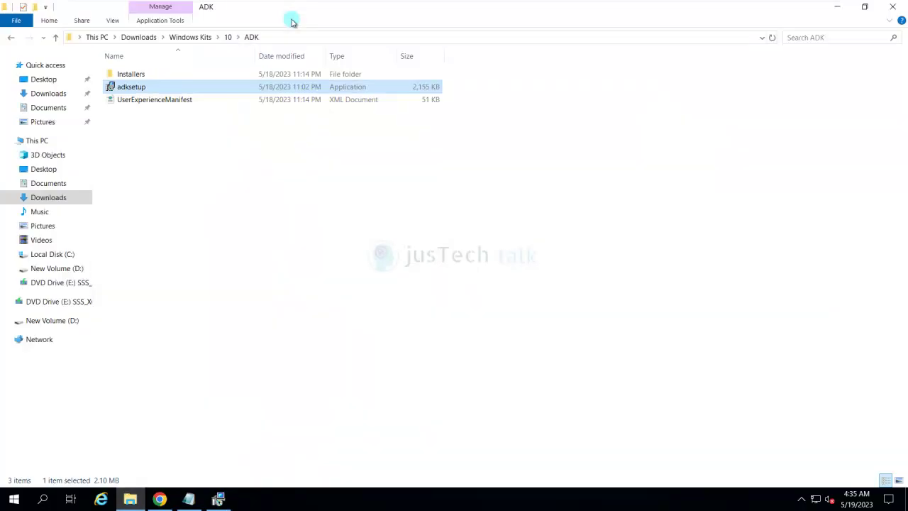
# Step: Look through the contents of the Installers folder and return to the ADK folder
pyautogui.press('Up')
pyautogui.press('Return')
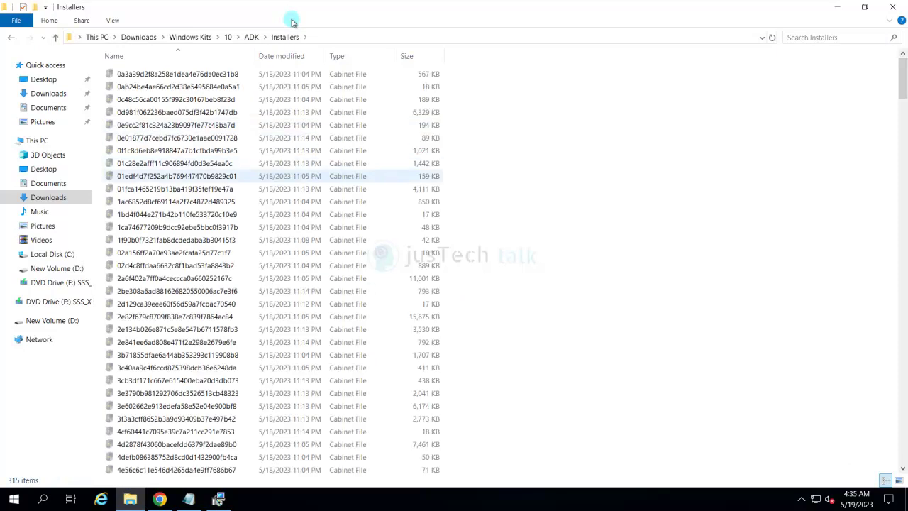
pyautogui.scroll(-20, 274, 237)
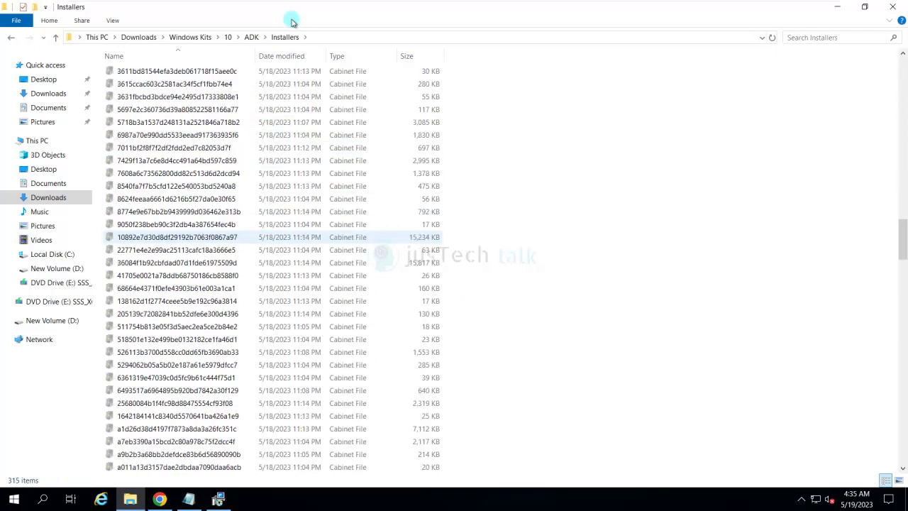
pyautogui.scroll(-20, 248, 237)
pyautogui.scroll(-6, 249, 237)
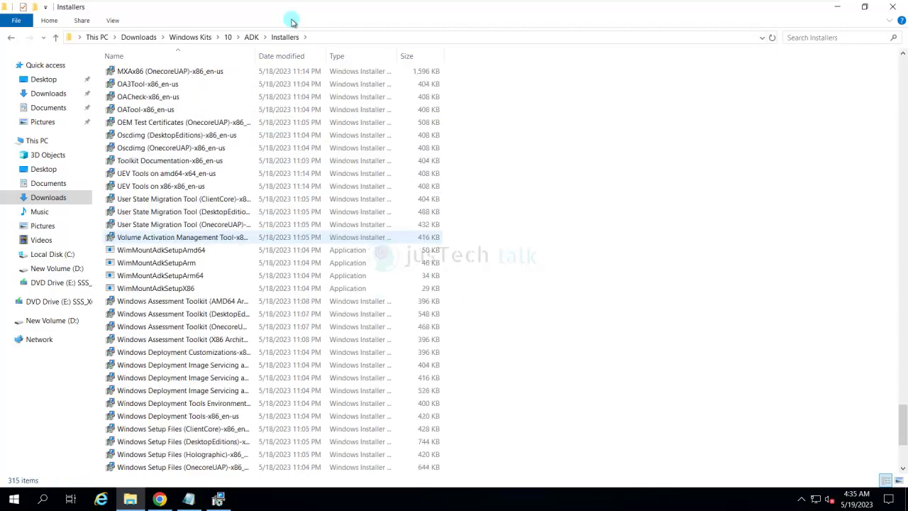
pyautogui.scroll(20, 249, 237)
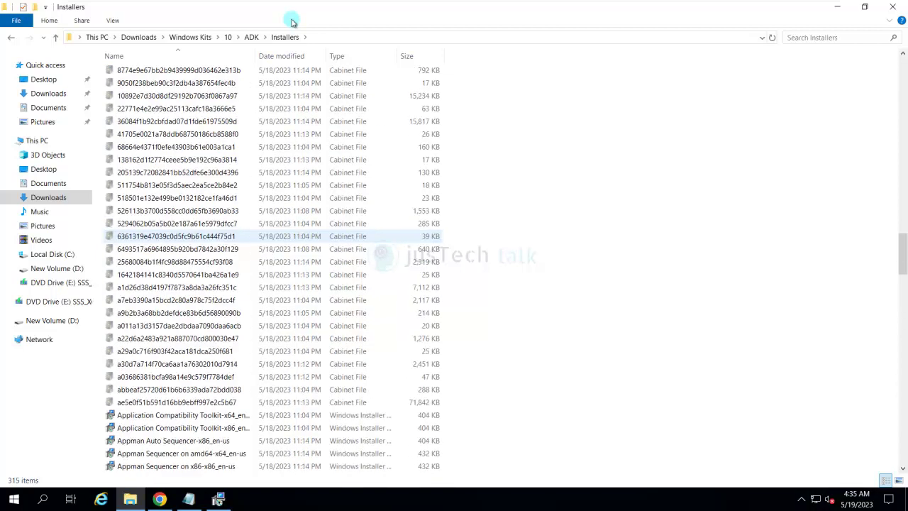
pyautogui.press('BackSpace')
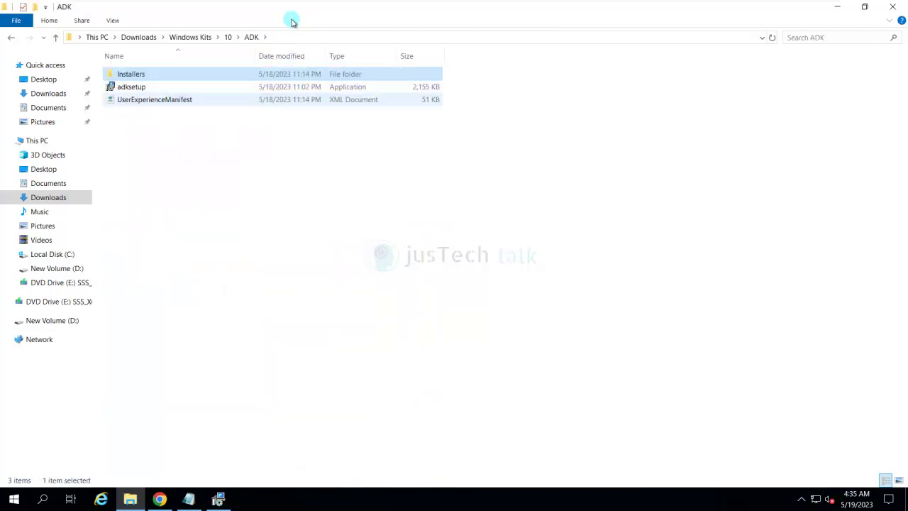
# Step: Close the leftover Windows Assessment and Deployment Kit setup windows and run adksetup as administrator again
pyautogui.press('Down')
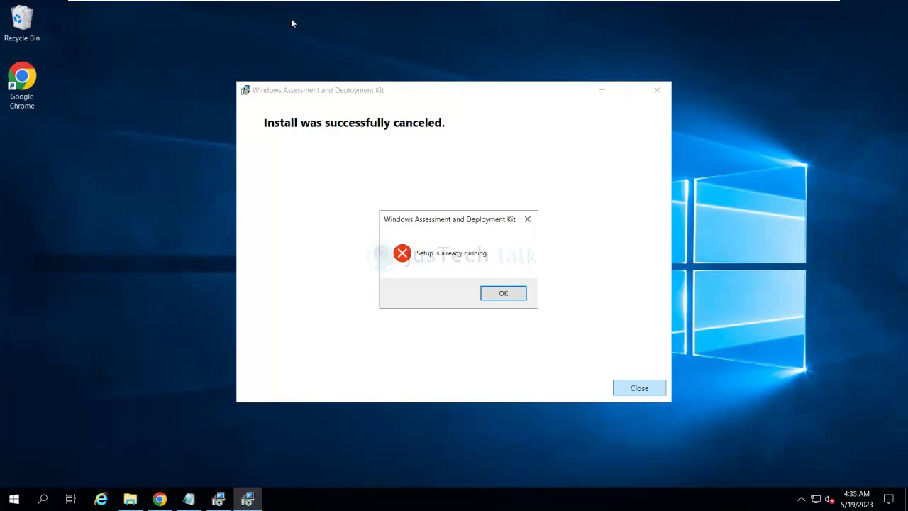
pyautogui.press('Return')
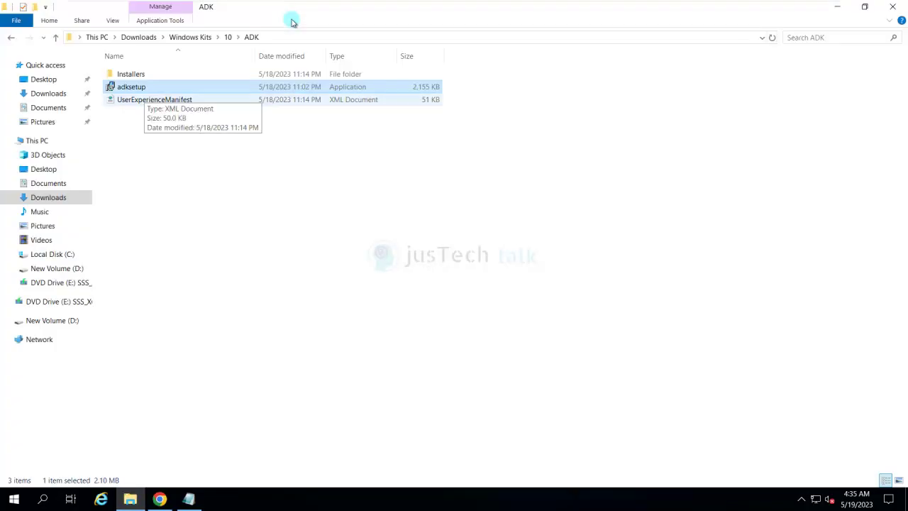
pyautogui.hotkey('shift', 'F10')
pyautogui.press('Down')
pyautogui.press('Down')
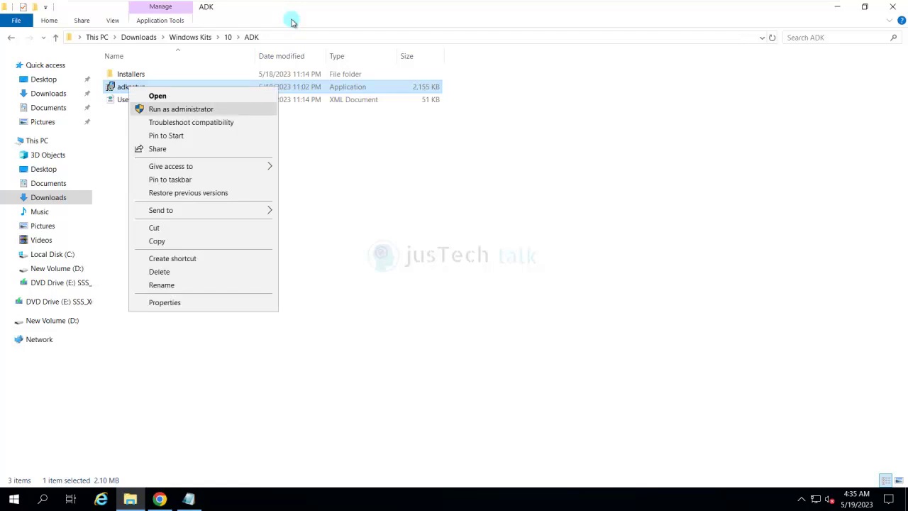
pyautogui.press('Return')
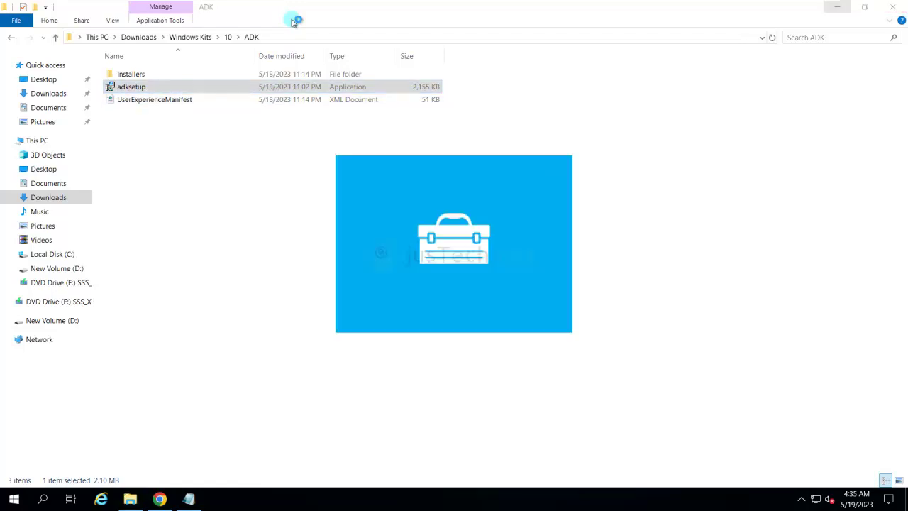
pyautogui.press('super+d')
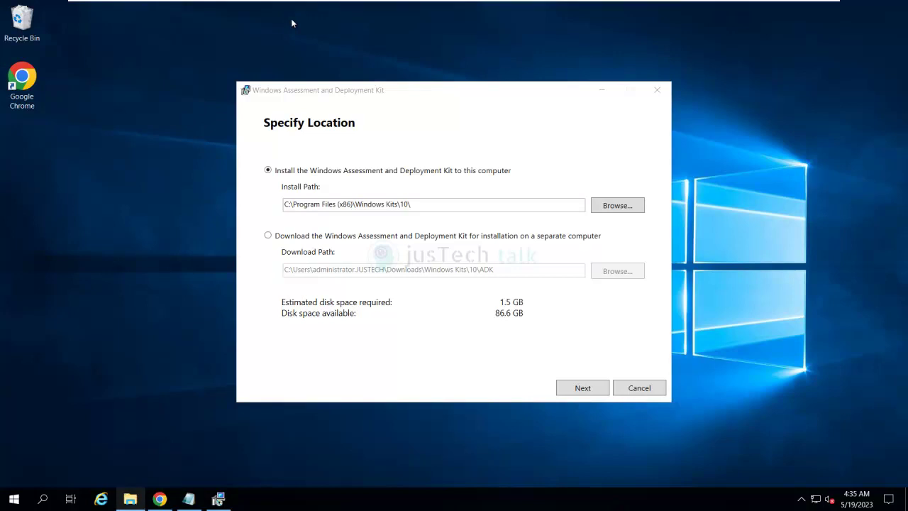
pyautogui.hotkey('alt', 'Tab')
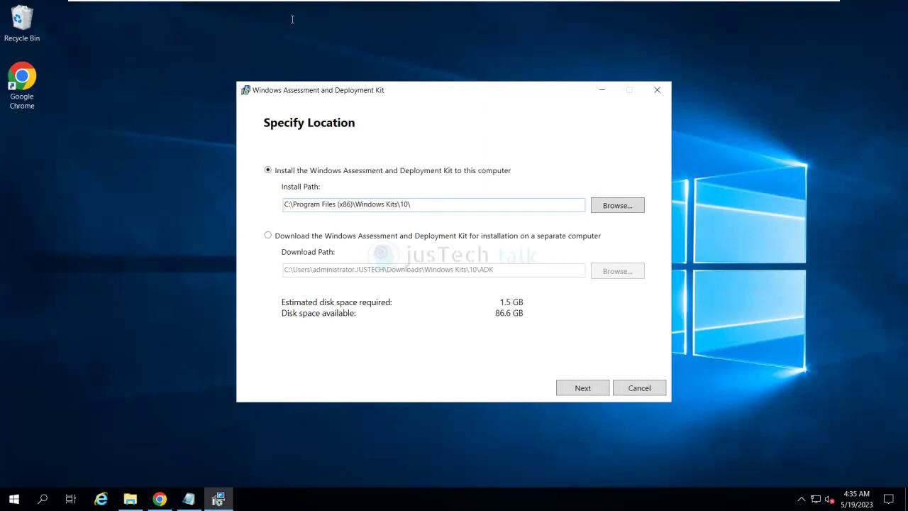
# Step: Set the kit's install path to D:\Program Files (x86)\Windows Kits\10\ and continue to the license agreement
pyautogui.write('D')
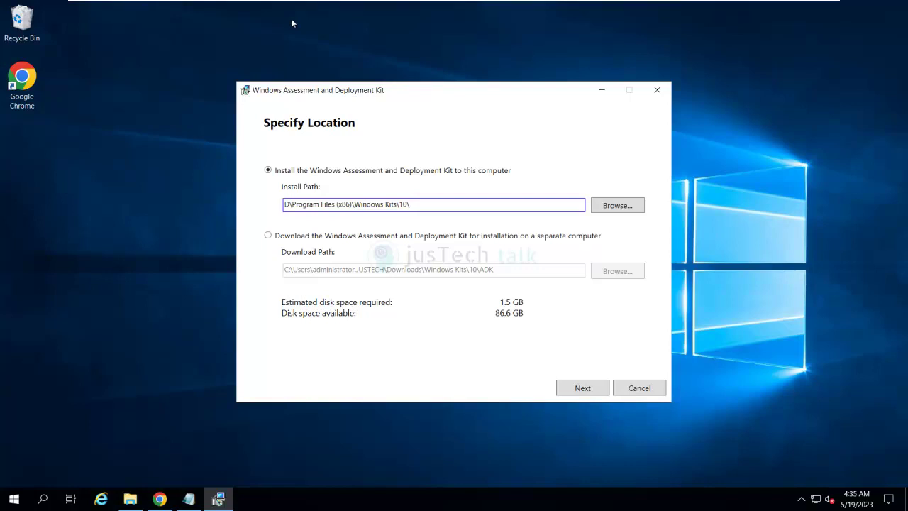
pyautogui.write(':')
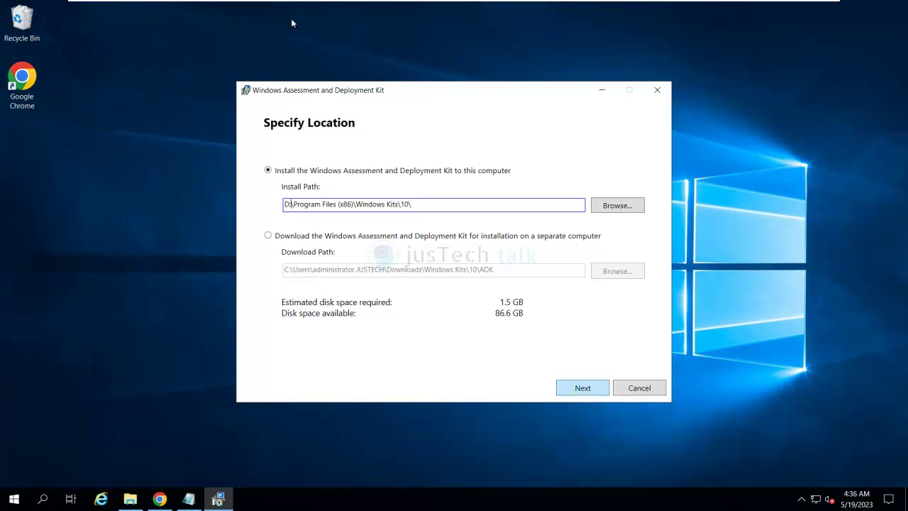
pyautogui.press('Return')
pyautogui.press('Return')
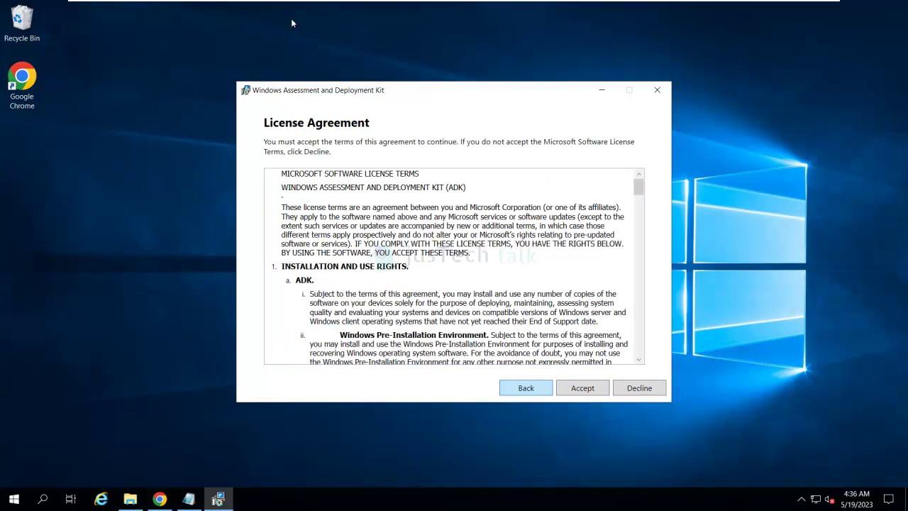
# Step: Go back to the Windows Kits Privacy page and continue with insights collection set to No
pyautogui.press('Return')
pyautogui.press('Down')
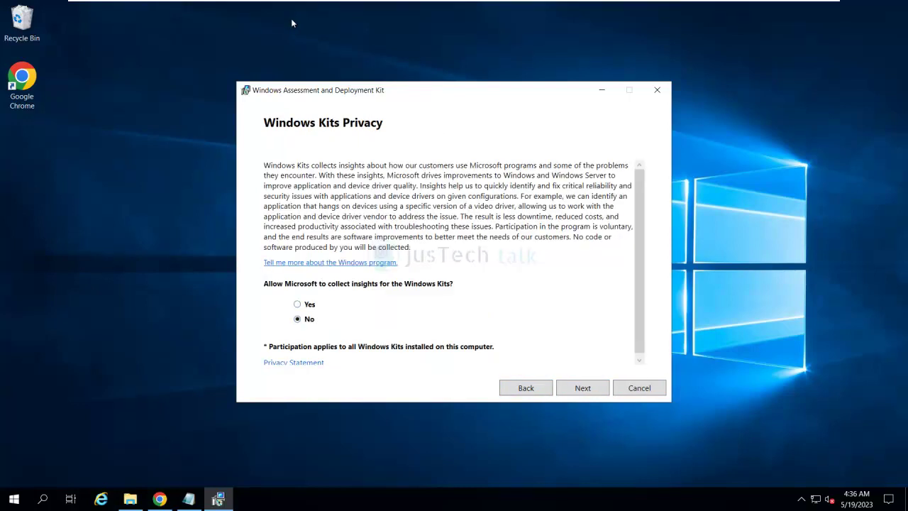
pyautogui.press('Return')
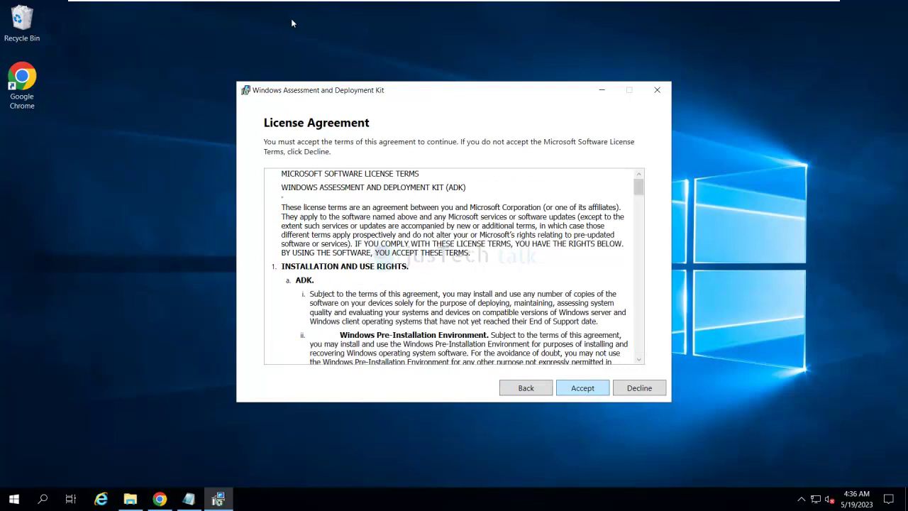
# Step: Accept the license agreement and install the Windows Assessment and Deployment Kit with its preselected features, closing the wizard at the end
pyautogui.press('Return')
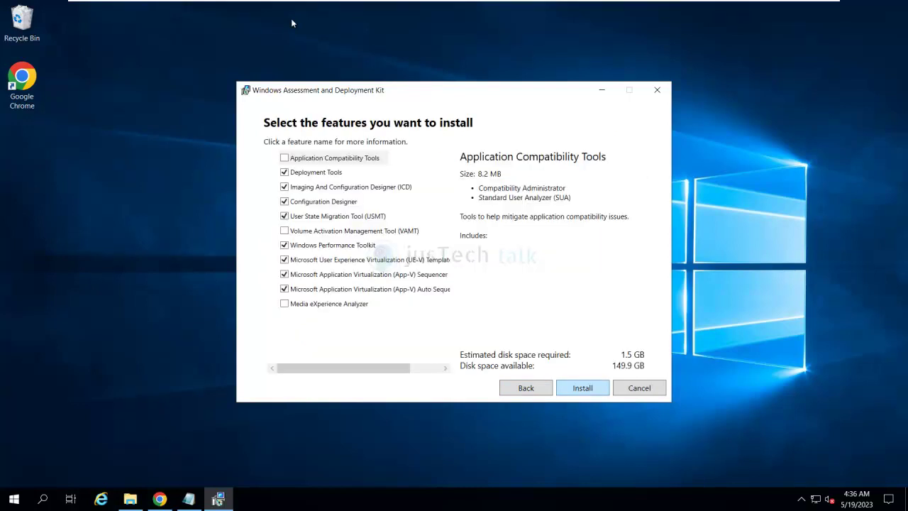
pyautogui.press('Return')
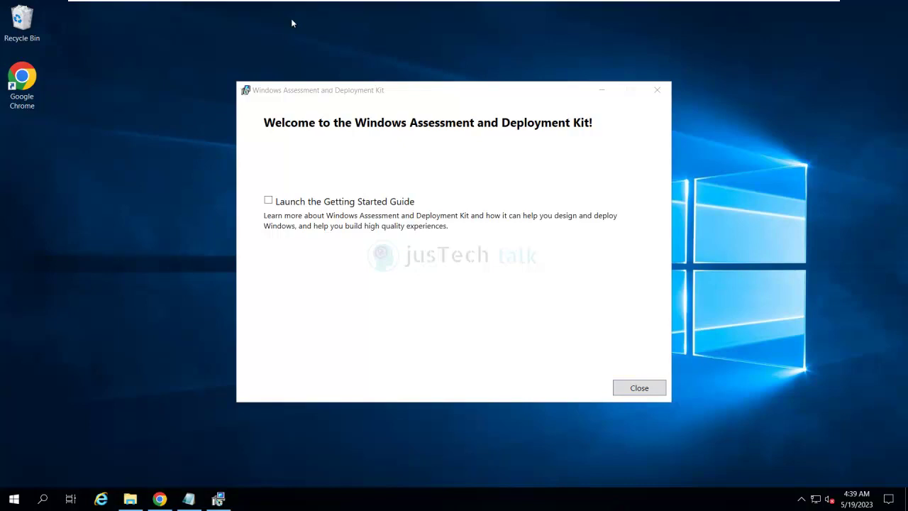
pyautogui.press('Return')
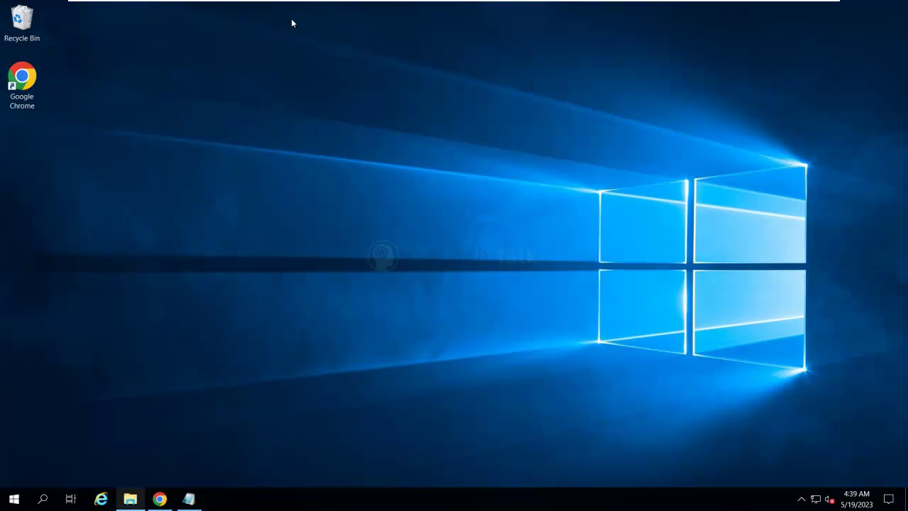
# Step: Switch to File Explorer and mount the Empirum_23.0.0.8347 disc image from the Downloads folder
pyautogui.hotkey('alt', 'Tab')
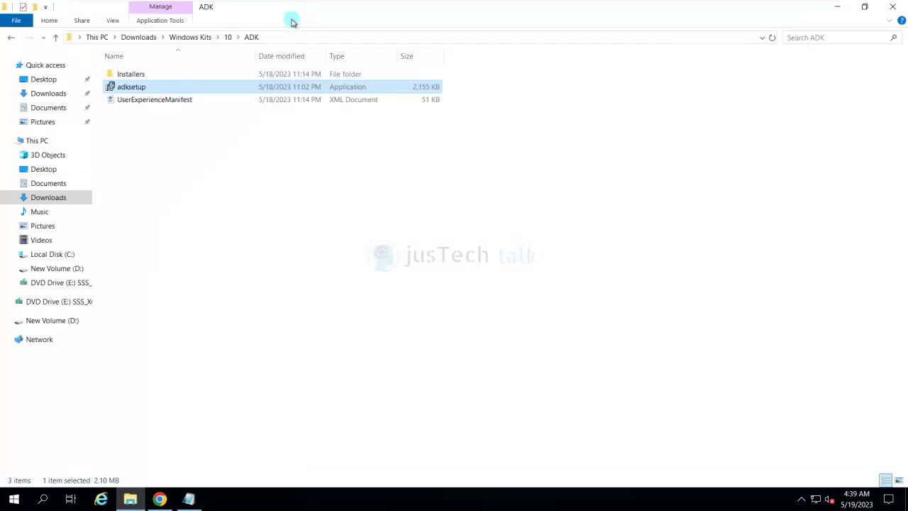
pyautogui.click(139, 37)
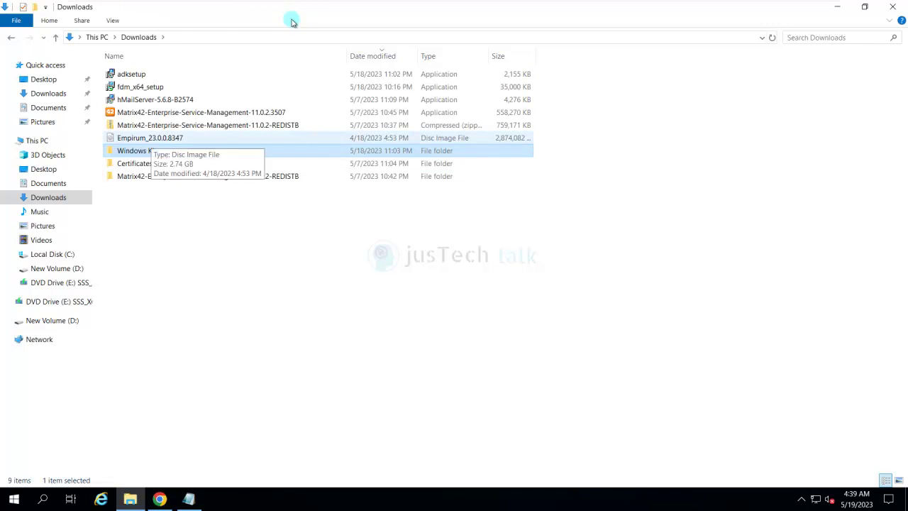
pyautogui.click(150, 139)
pyautogui.rightClick(150, 140)
pyautogui.click(182, 149)
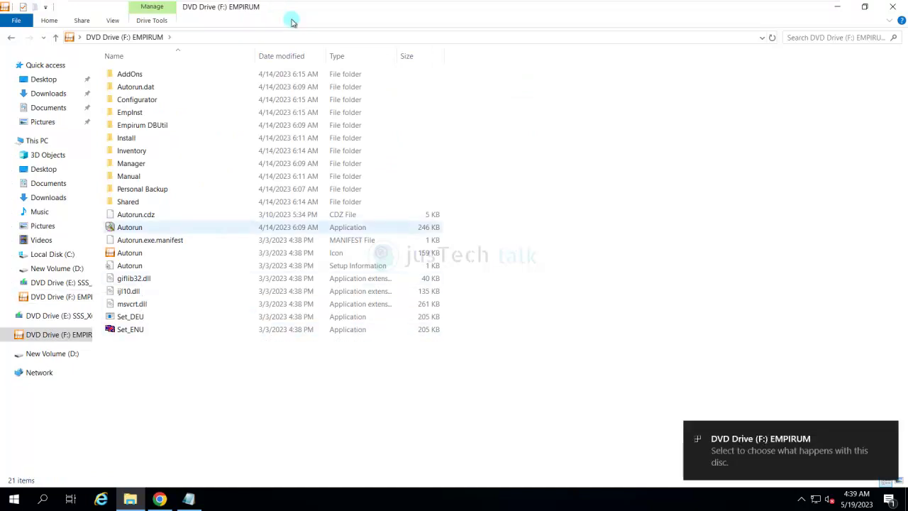
# Step: Run the Autorun application from the mounted EMPIRUM drive as administrator
pyautogui.rightClick(137, 229)
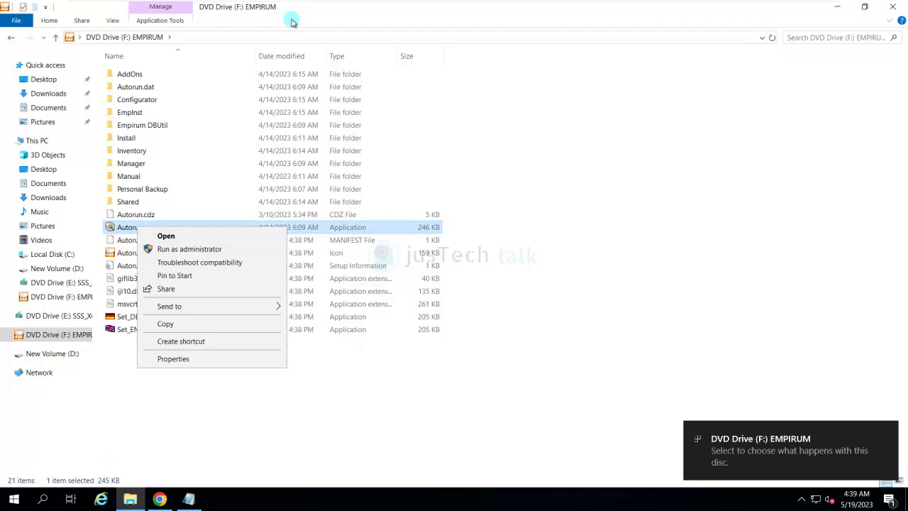
pyautogui.press('Down')
pyautogui.press('Down')
pyautogui.press('Return')
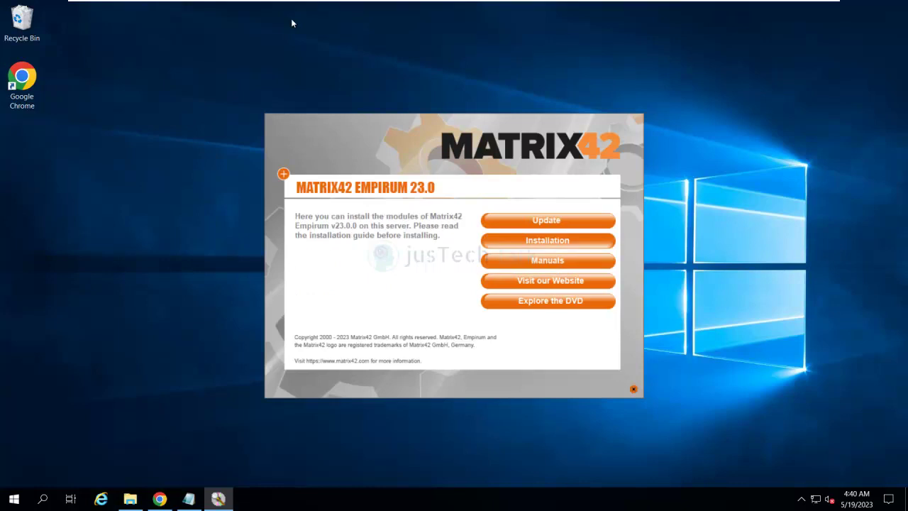
# Step: Start the Matrix42 Empirum 23.0 installation and agree to the software license terms
pyautogui.press('Return')
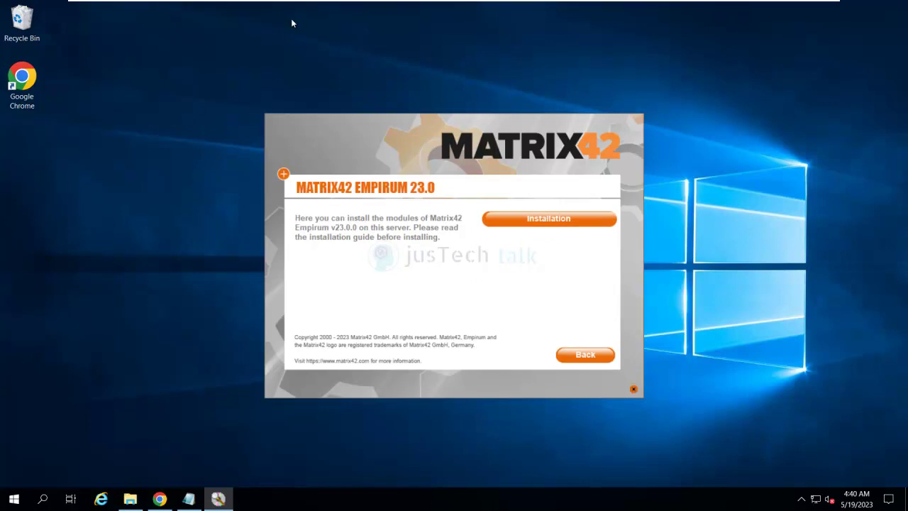
pyautogui.press('Return')
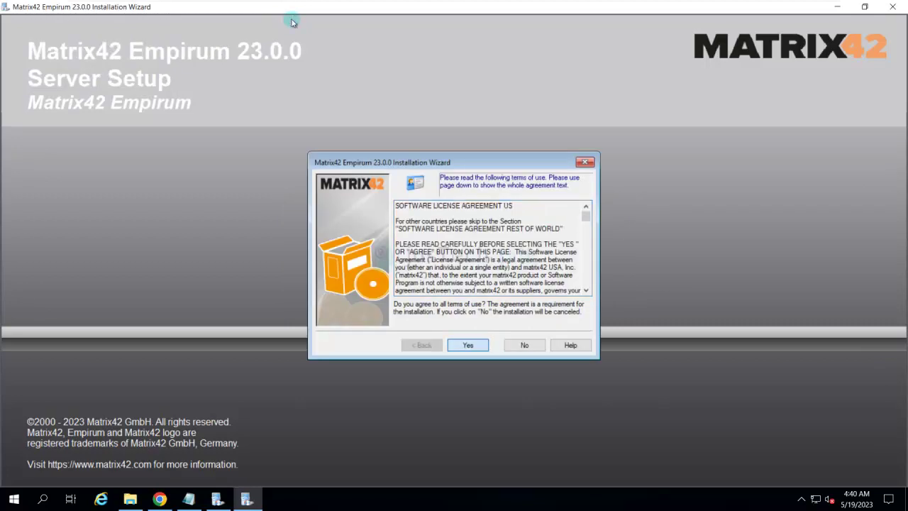
pyautogui.press('Return')
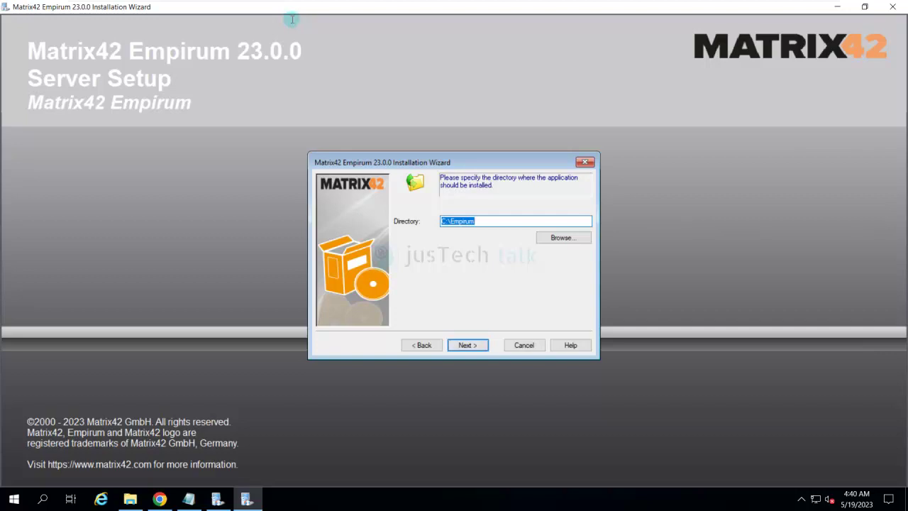
# Step: Set the Empirum installation directory to D:\Empirum and continue to the registration page
pyautogui.press('Home')
pyautogui.hotkey('shift', 'Right')
pyautogui.write('D')
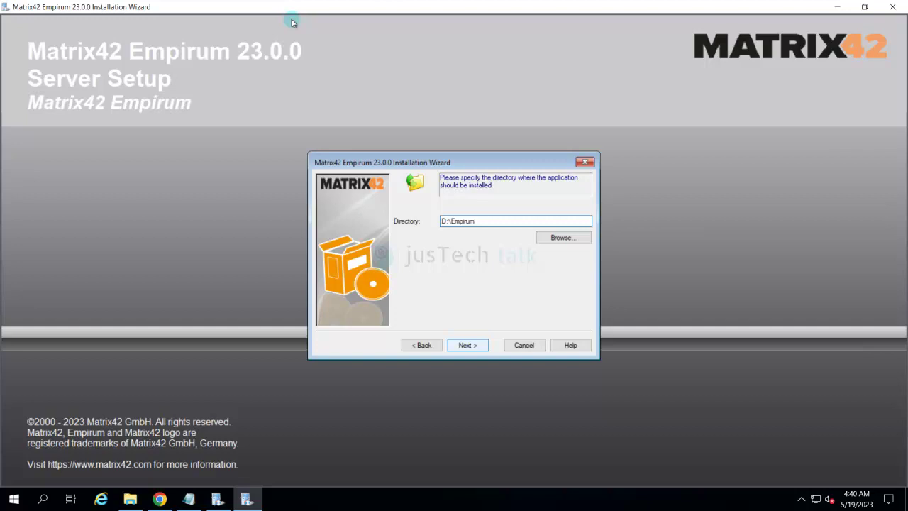
pyautogui.press('Return')
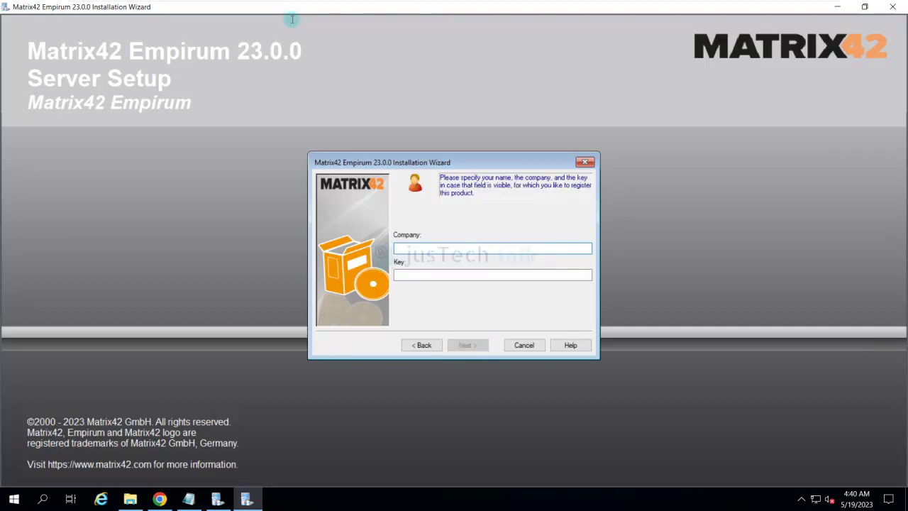
# Step: Register the product with the company name jusTech talk and the license key, and continue the installation
pyautogui.write('Just')
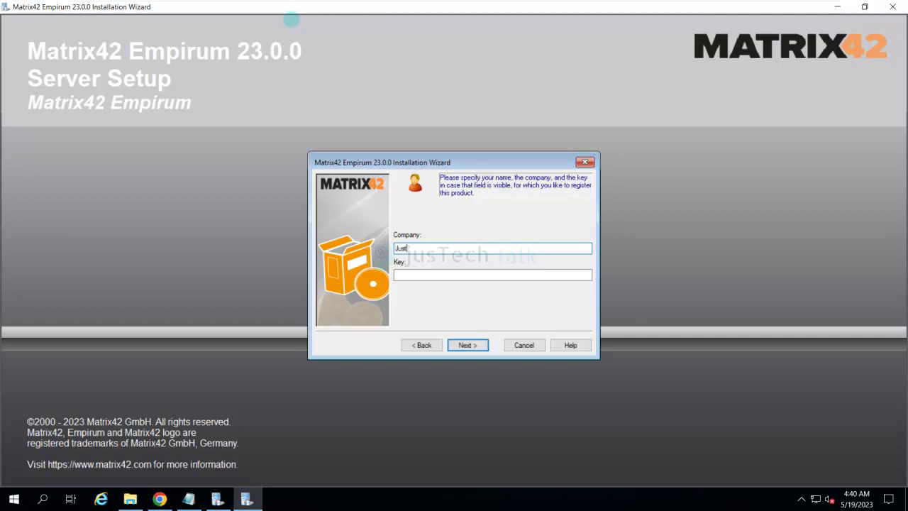
pyautogui.press('BackSpace')
pyautogui.press('BackSpace')
pyautogui.press('BackSpace')
pyautogui.press('BackSpace')
pyautogui.write('jusTech Talk')
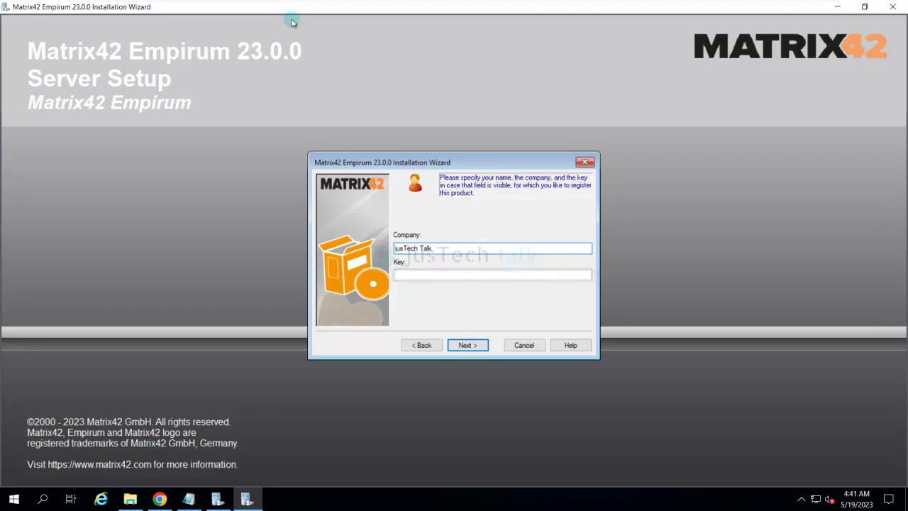
pyautogui.hotkey('ctrl', 'a')
pyautogui.press('Tab')
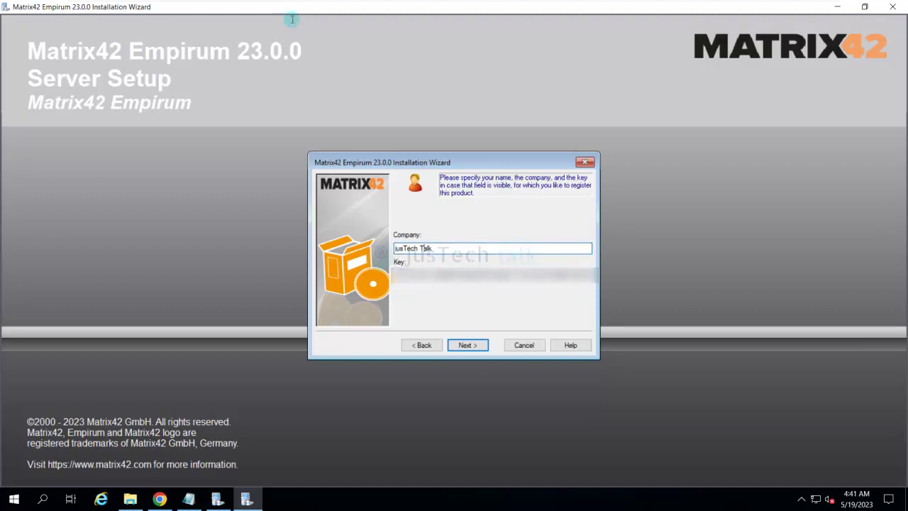
pyautogui.hotkey('shift', 'Right')
pyautogui.write('t')
pyautogui.press('Return')
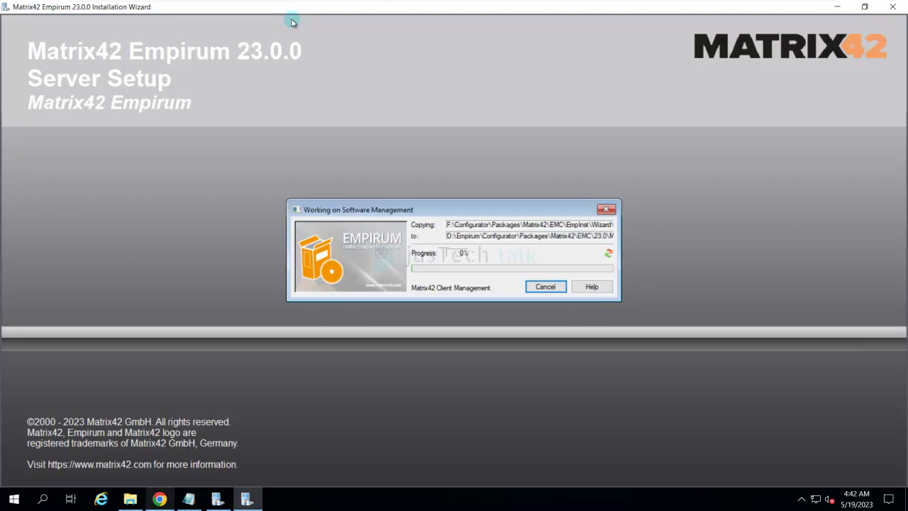
# Step: Switch to the Matrix42 help center in Chrome and open the Empirum 22.0 Installation Manual under Client Management (Empirum)
pyautogui.hotkey('alt', 'Tab')
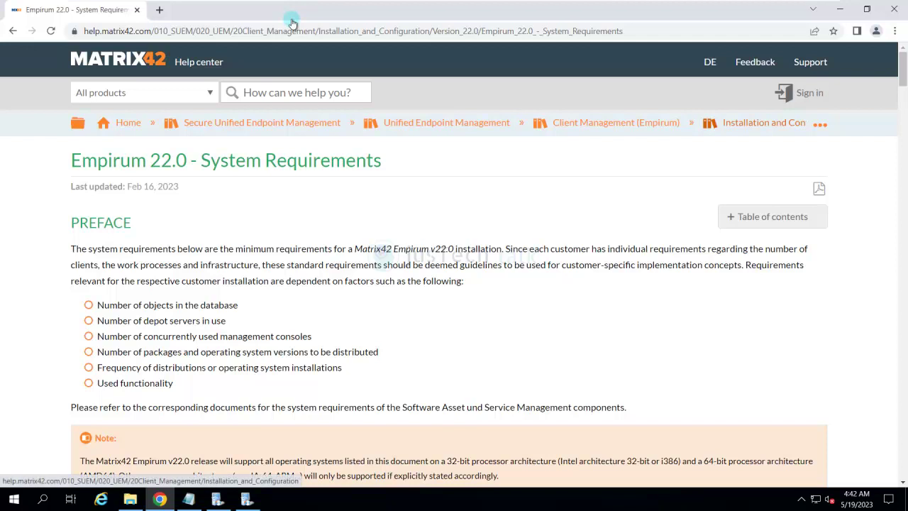
pyautogui.click(616, 122)
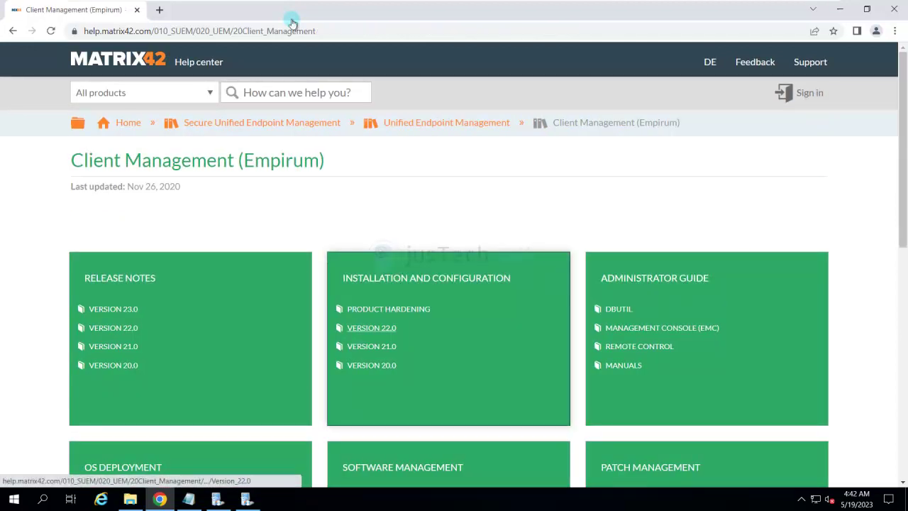
pyautogui.click(371, 328)
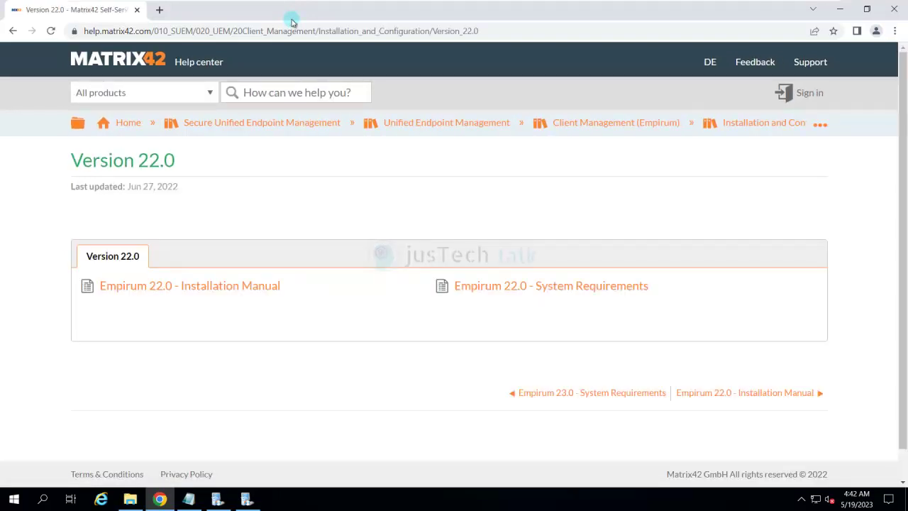
pyautogui.click(189, 286)
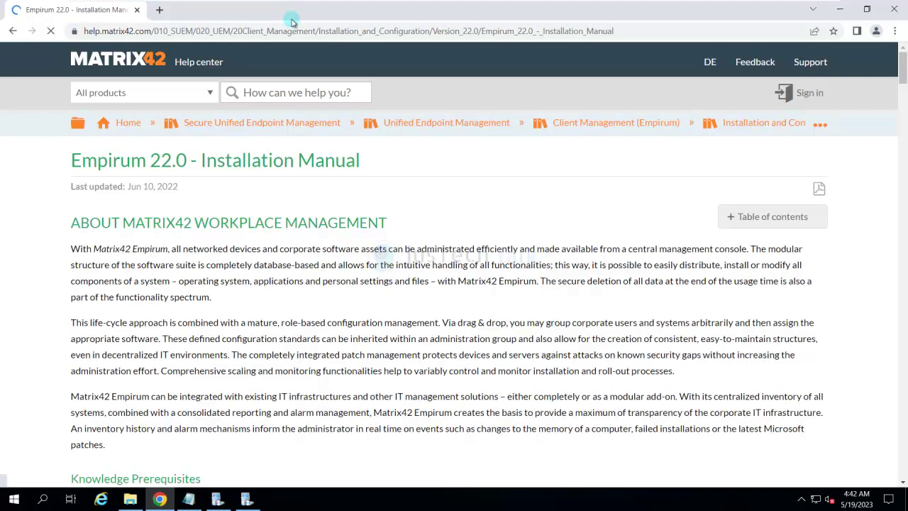
# Step: Read the manual's introduction and installation notes, including the Empirum product modules and the Client Management architecture
pyautogui.scroll(-4, 454, 284)
pyautogui.scroll(-2, 454, 283)
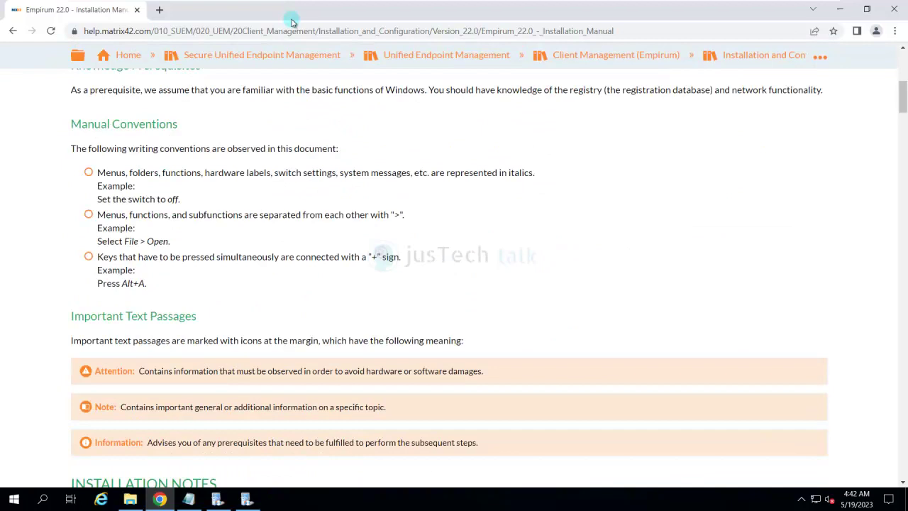
pyautogui.scroll(-11, 454, 284)
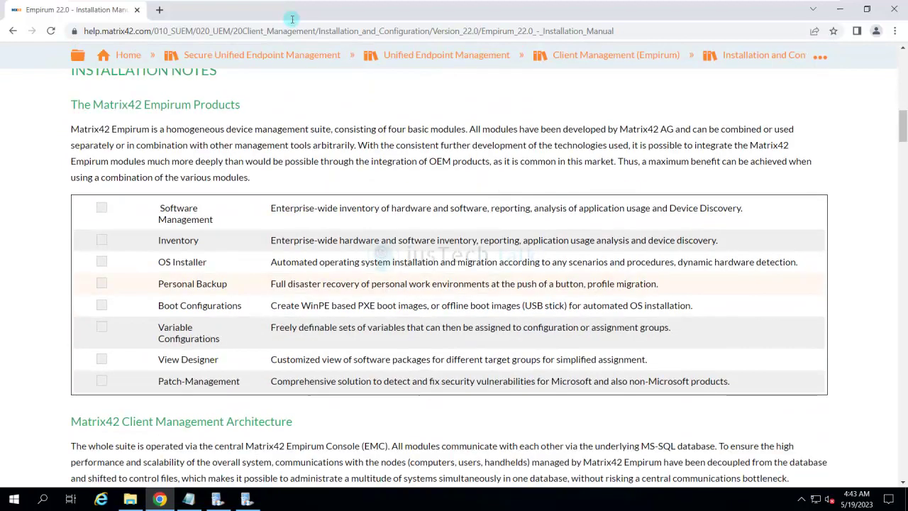
pyautogui.press('Down')
pyautogui.press('Down')
pyautogui.press('Down')
pyautogui.press('Down')
pyautogui.press('Down')
pyautogui.press('Down')
pyautogui.press('Down')
pyautogui.press('Down')
pyautogui.press('Down')
pyautogui.press('Up')
pyautogui.press('Up')
pyautogui.press('Up')
pyautogui.press('Up')
pyautogui.press('Up')
pyautogui.press('Up')
pyautogui.press('Up')
pyautogui.press('Up')
pyautogui.press('Up')
pyautogui.press('Up')
pyautogui.press('Up')
pyautogui.press('Up')
pyautogui.press('Up')
pyautogui.press('Up')
pyautogui.press('Up')
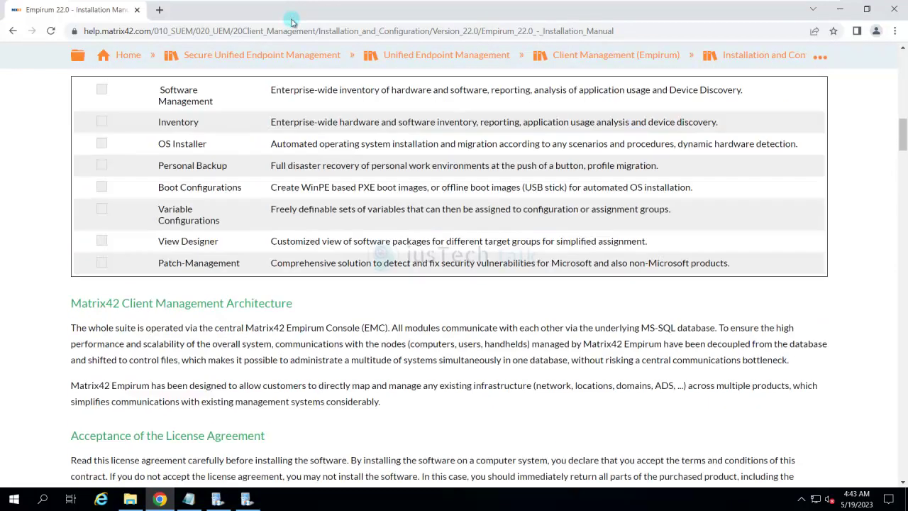
pyautogui.press('Up')
pyautogui.press('Up')
pyautogui.press('Down')
pyautogui.press('Down')
pyautogui.press('Down')
pyautogui.press('Down')
pyautogui.press('Down')
pyautogui.press('Down')
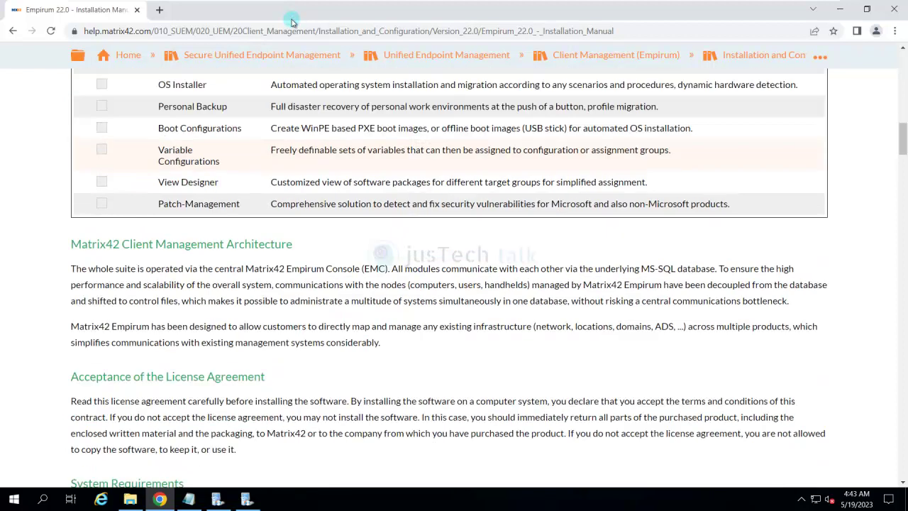
# Step: Review the manual's notes on the license agreement, system requirements and further documentation, up to the installation chapter
pyautogui.press('Down')
pyautogui.press('Down')
pyautogui.press('Down')
pyautogui.press('Down')
pyautogui.press('Down')
pyautogui.press('Down')
pyautogui.press('Down')
pyautogui.press('Down')
pyautogui.press('Down')
pyautogui.press('Down')
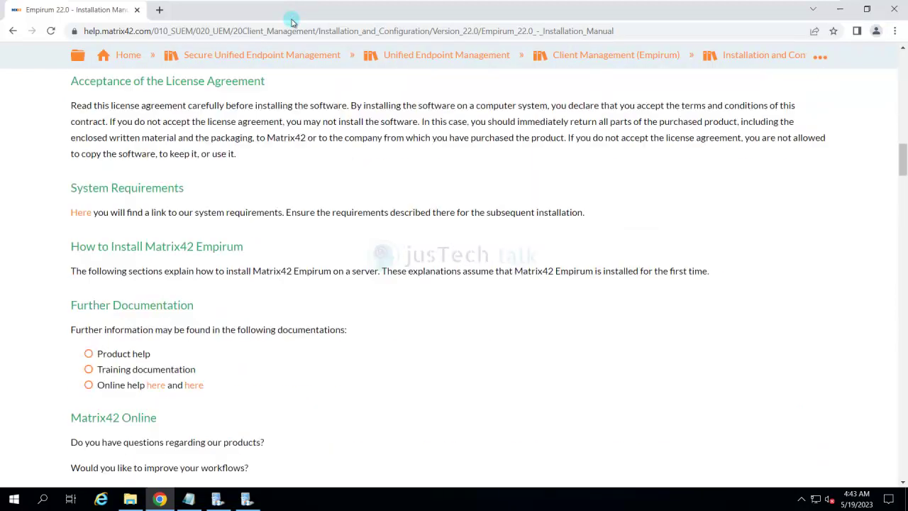
pyautogui.press('Down')
pyautogui.press('Down')
pyautogui.press('Down')
pyautogui.press('Down')
pyautogui.press('Down')
pyautogui.press('Down')
pyautogui.press('Down')
pyautogui.press('Down')
pyautogui.press('Down')
pyautogui.press('Down')
pyautogui.press('Down')
pyautogui.press('Down')
pyautogui.press('Down')
pyautogui.press('Down')
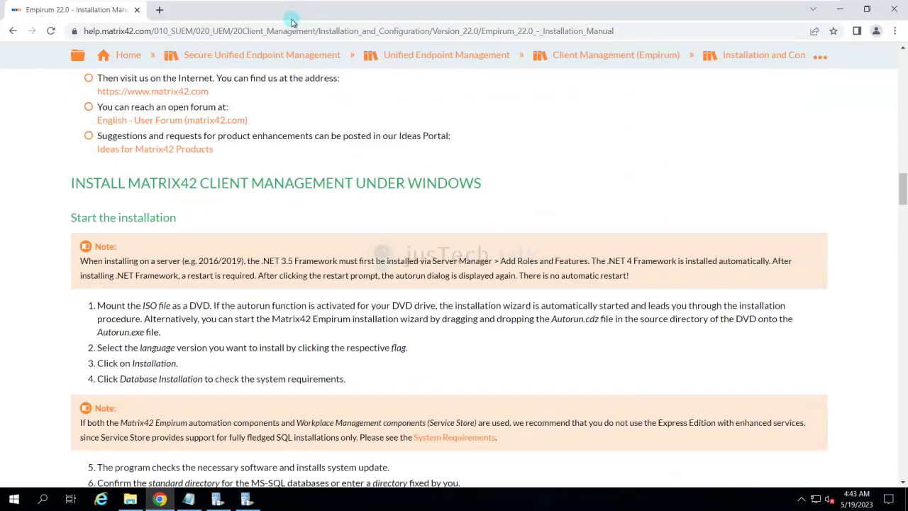
# Step: Read the numbered procedure for installing Matrix42 Client Management under Windows
pyautogui.press('Down')
pyautogui.press('Down')
pyautogui.press('Down')
pyautogui.press('Down')
pyautogui.press('Down')
pyautogui.press('Down')
pyautogui.press('Down')
pyautogui.press('Down')
pyautogui.press('Down')
pyautogui.press('Down')
pyautogui.press('Down')
pyautogui.press('Down')
pyautogui.press('Down')
pyautogui.press('Down')
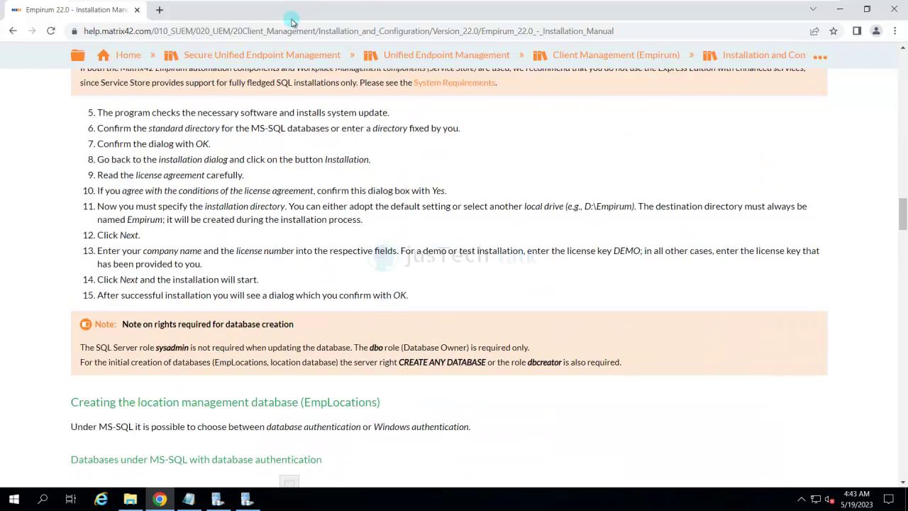
# Step: Examine the database creation rights and the instructions for creating the EmpLocations database with database authentication
pyautogui.press('Down')
pyautogui.press('Down')
pyautogui.press('Down')
pyautogui.press('Down')
pyautogui.press('Down')
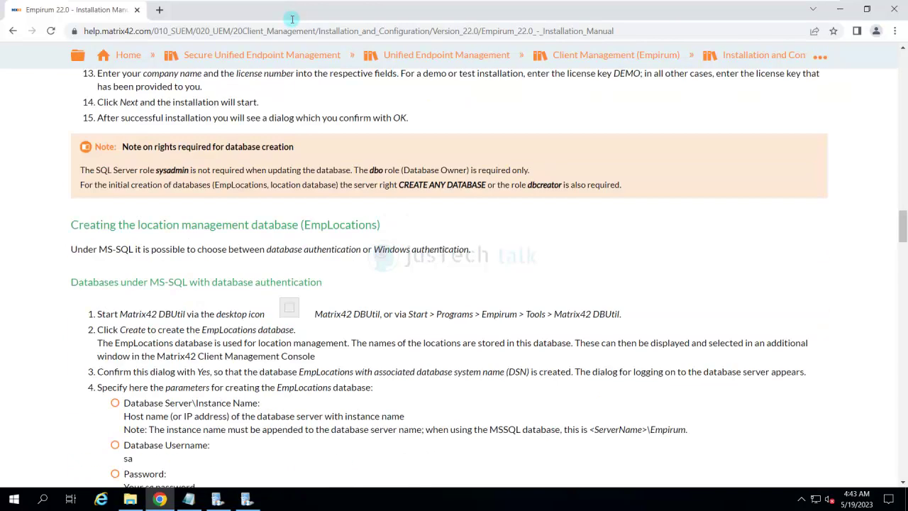
pyautogui.press('Down')
pyautogui.press('Down')
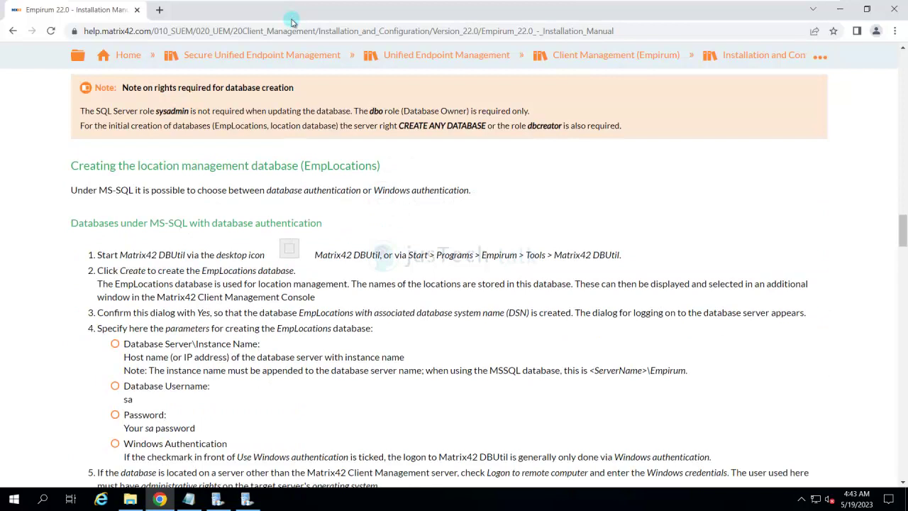
pyautogui.press('Down')
pyautogui.press('Down')
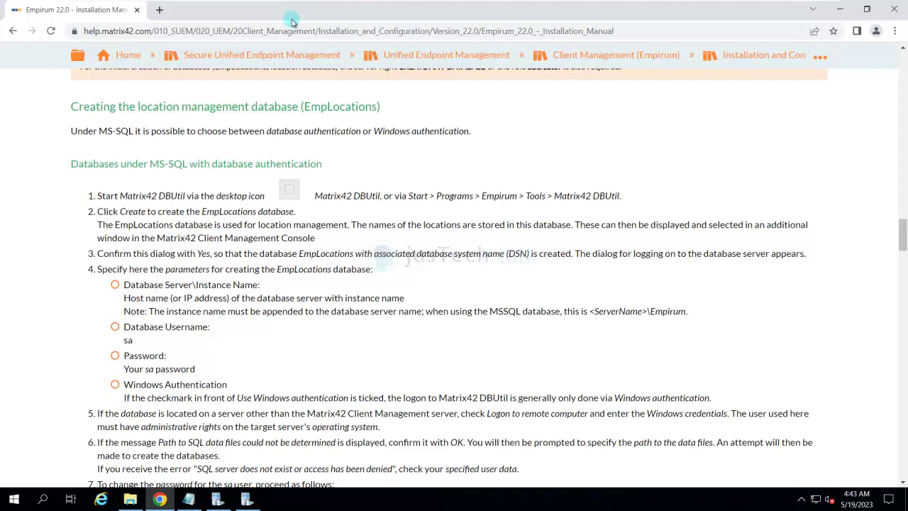
# Step: Read the remaining EmpLocations database steps and the section on MS-SQL databases with Windows authentication
pyautogui.scroll(-5, 291, 20)
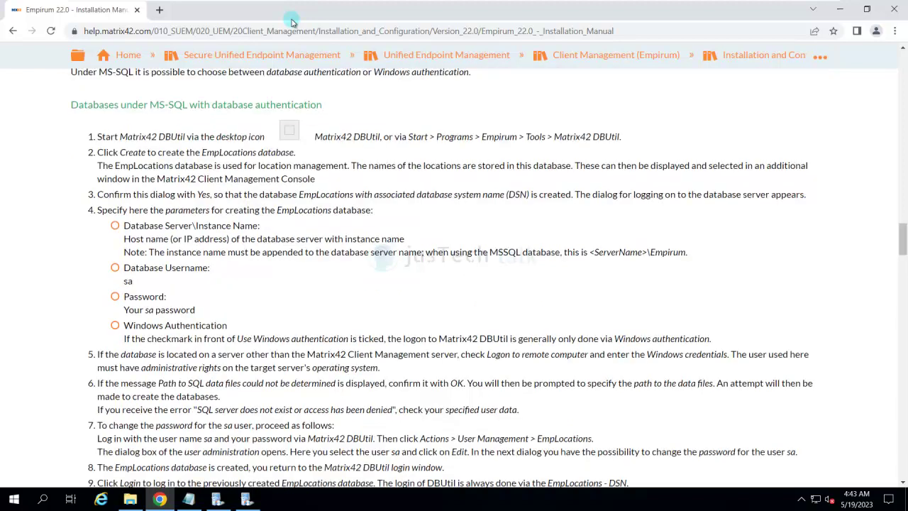
pyautogui.press('Down')
pyautogui.press('Down')
pyautogui.press('Down')
pyautogui.press('Down')
pyautogui.press('Down')
pyautogui.press('Down')
pyautogui.press('Down')
pyautogui.press('Down')
pyautogui.press('Down')
pyautogui.press('Down')
pyautogui.press('Down')
pyautogui.press('Down')
pyautogui.press('Down')
pyautogui.press('Down')
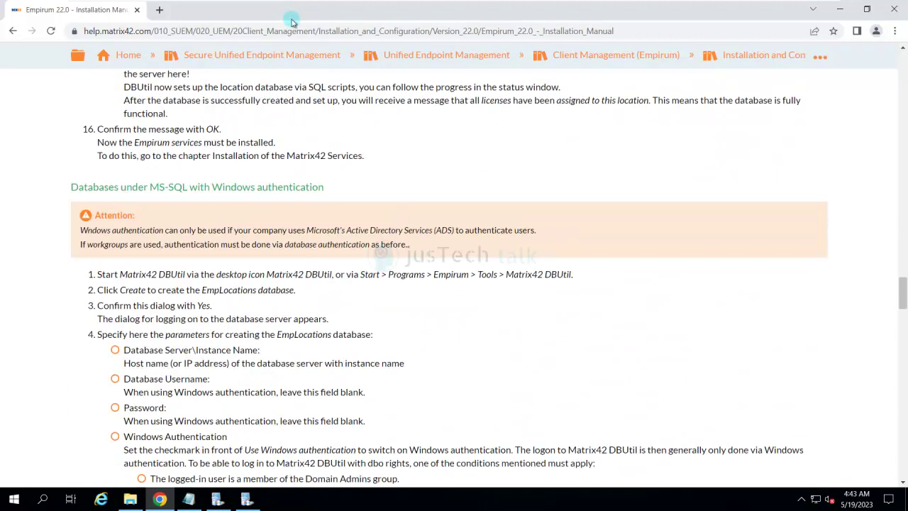
# Step: Review the chapter on installing the Matrix42 services, including the PXE server parameters, server mode and service mode
pyautogui.scroll(-13, 292, 23)
pyautogui.scroll(3, 292, 20)
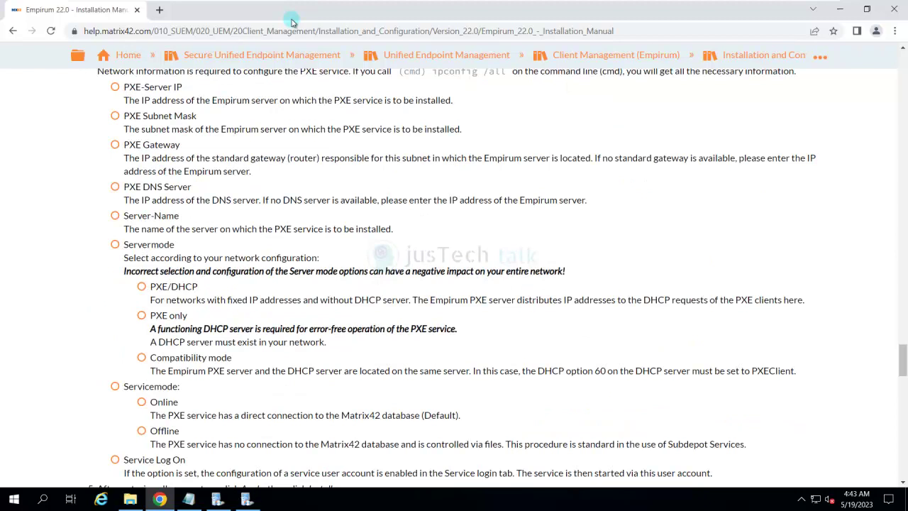
pyautogui.scroll(4, 292, 20)
pyautogui.scroll(-2, 292, 19)
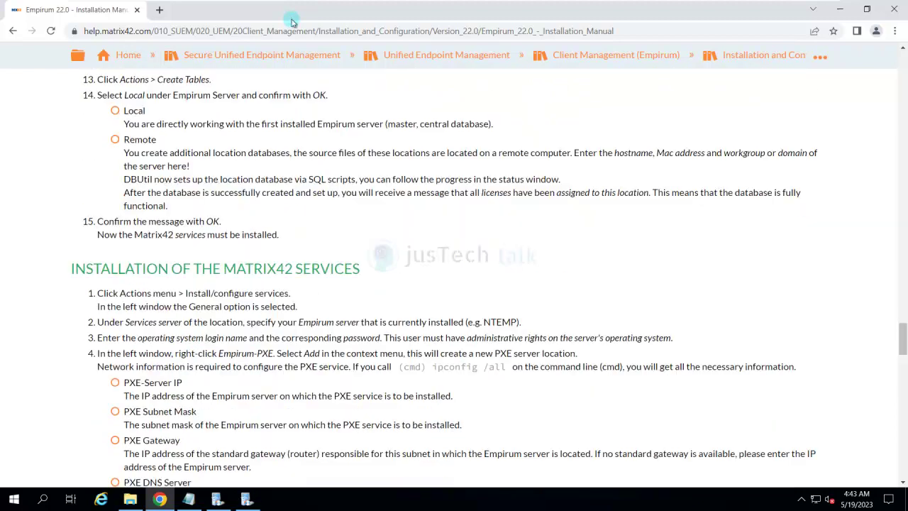
pyautogui.scroll(-2, 292, 19)
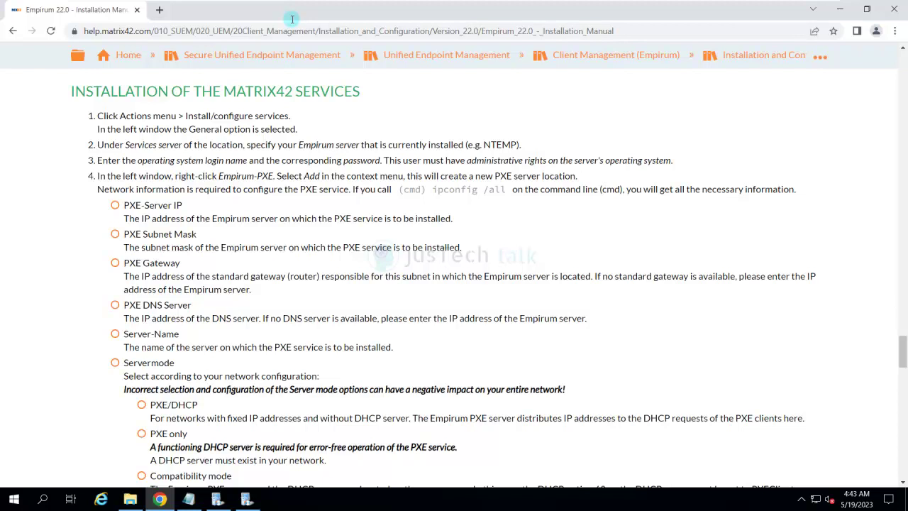
pyautogui.scroll(-2, 291, 22)
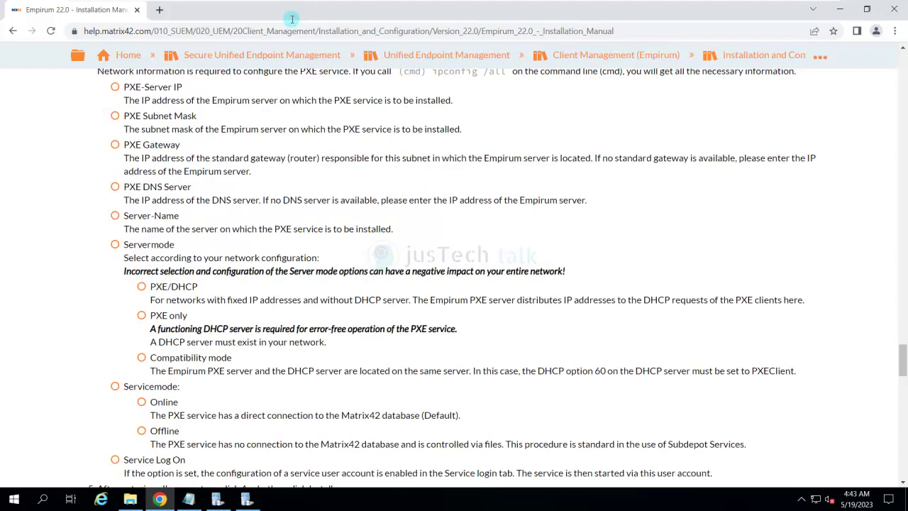
pyautogui.scroll(-7, 292, 20)
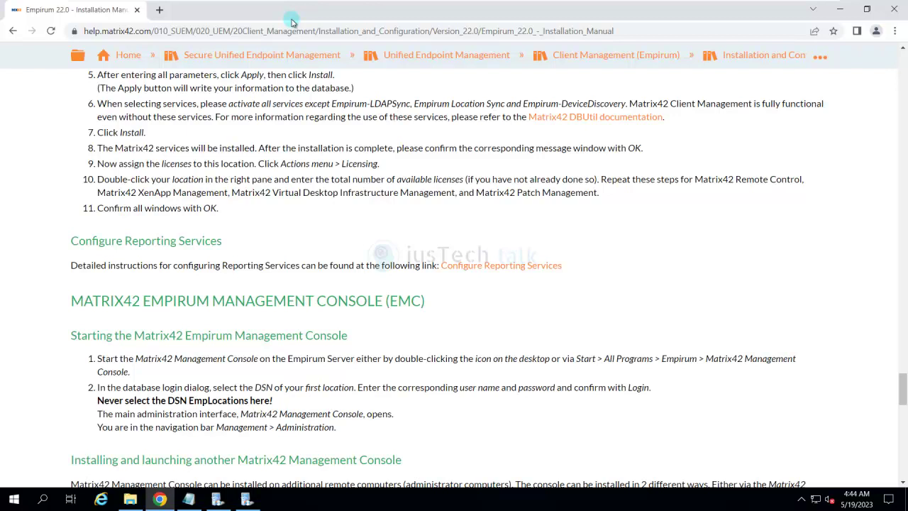
# Step: Read how to start the Empirum Management Console and install another console via the Matrix42 Software Depot
pyautogui.scroll(-2, 291, 21)
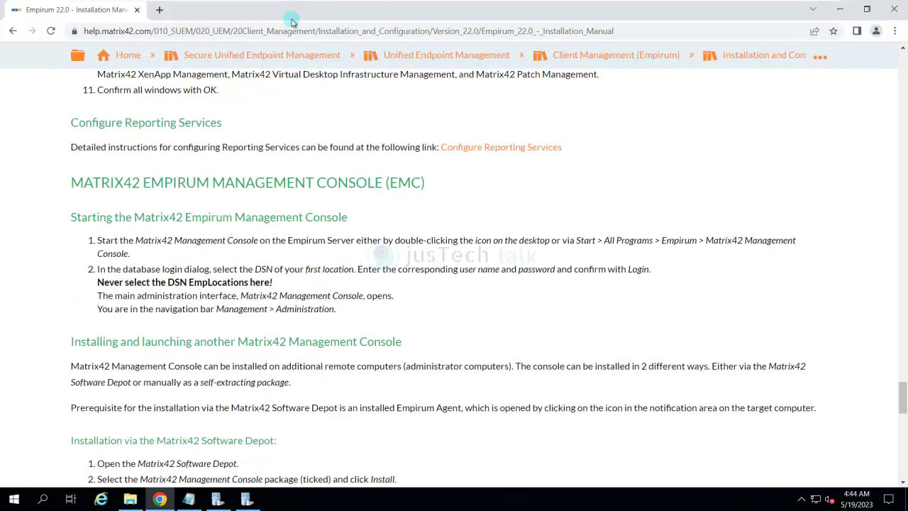
pyautogui.scroll(-1, 292, 21)
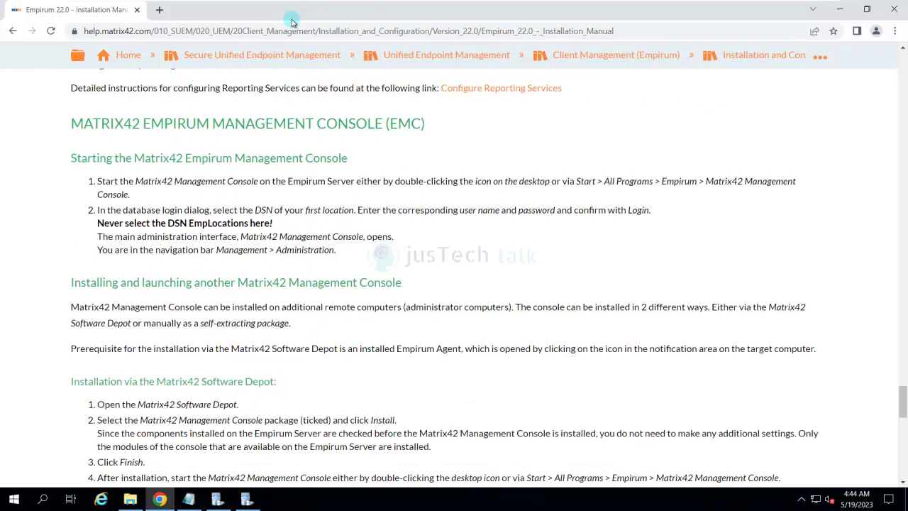
pyautogui.scroll(-2, 292, 21)
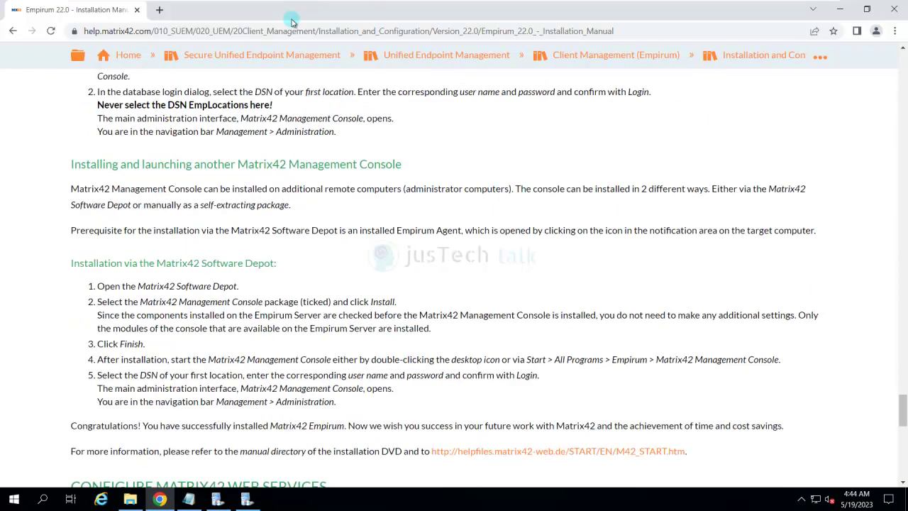
pyautogui.scroll(-1, 291, 22)
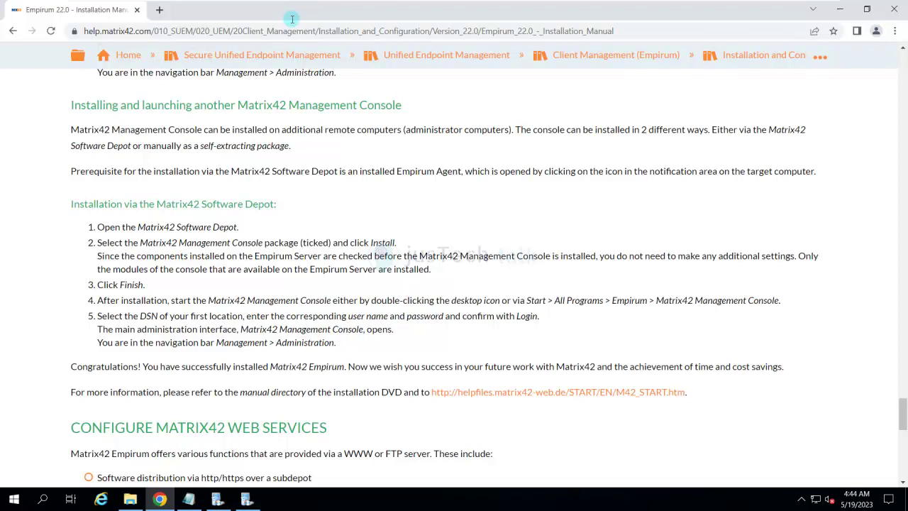
pyautogui.scroll(-2, 292, 22)
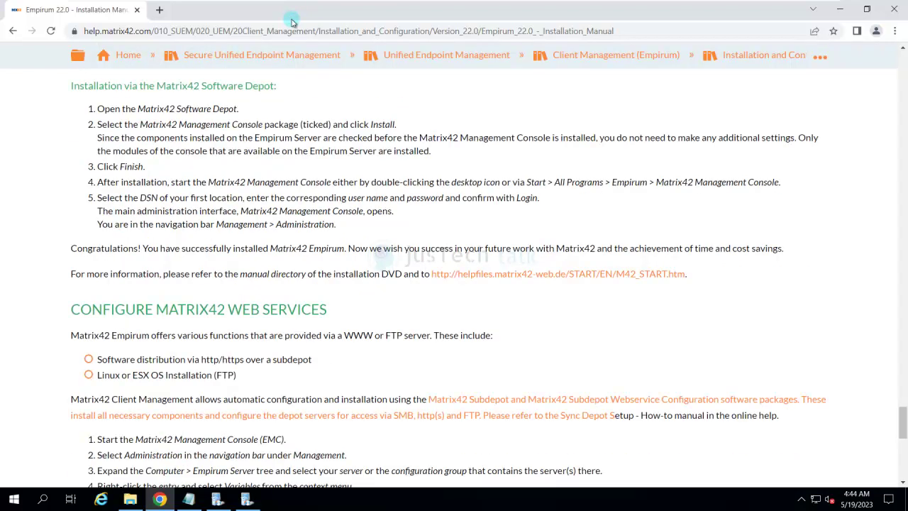
# Step: Read the chapter on configuring the Matrix42 web services through to the end of the manual
pyautogui.scroll(-3, 292, 23)
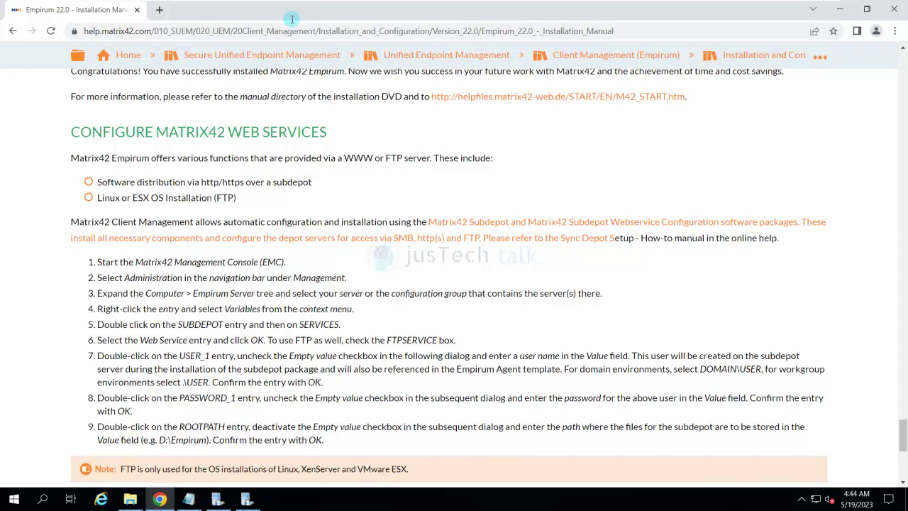
pyautogui.scroll(-1, 292, 19)
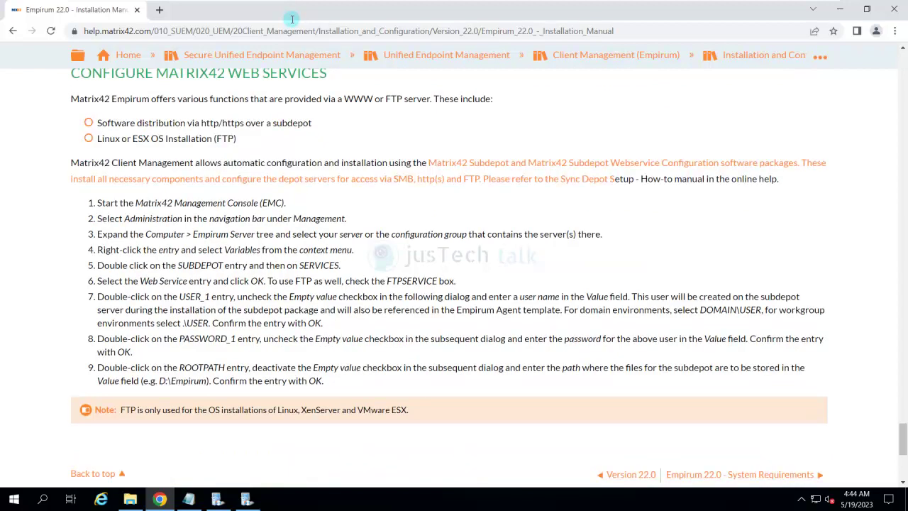
pyautogui.scroll(-2, 292, 19)
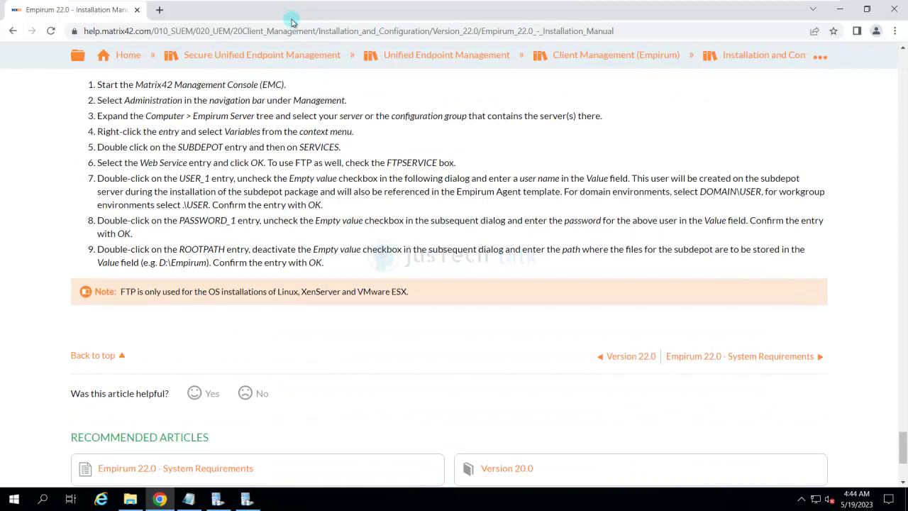
pyautogui.scroll(-1, 292, 21)
pyautogui.scroll(20, 292, 22)
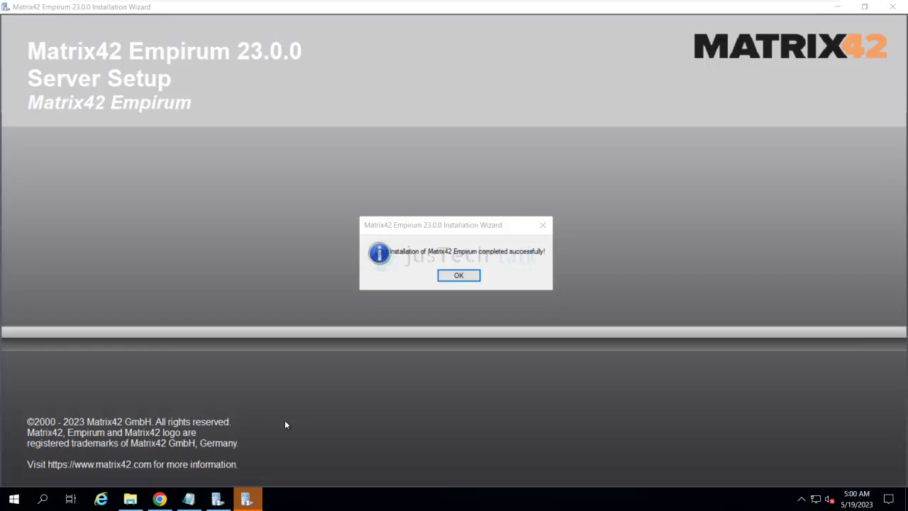
# Step: Acknowledge the completed Empirum installation and select the Matrix42 DBUtil and Matrix42 Management Console shortcuts on the desktop
pyautogui.press('Return')
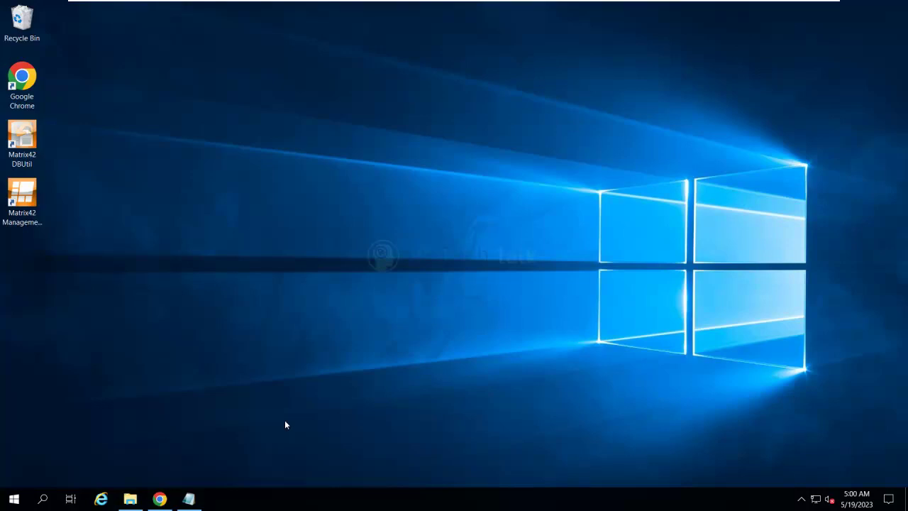
pyautogui.press('m')
pyautogui.press('m')
pyautogui.press('m')
pyautogui.press('m')
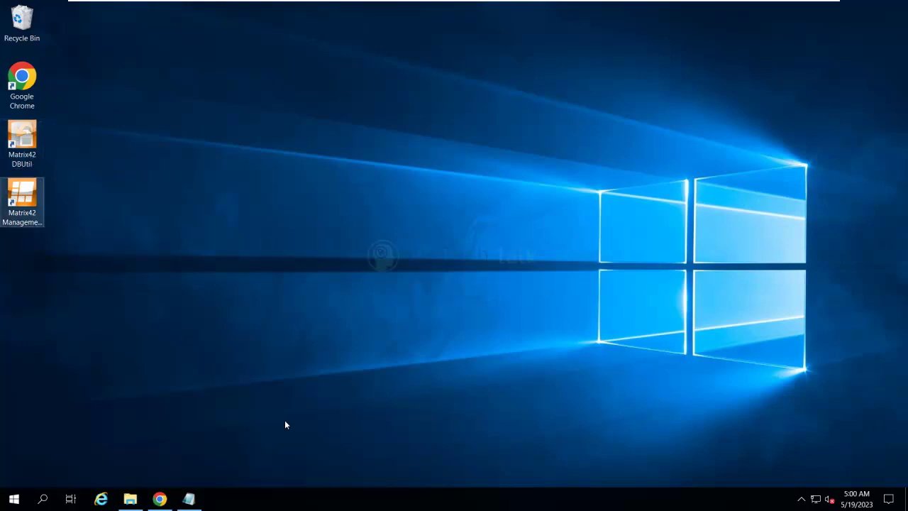
pyautogui.press('m')
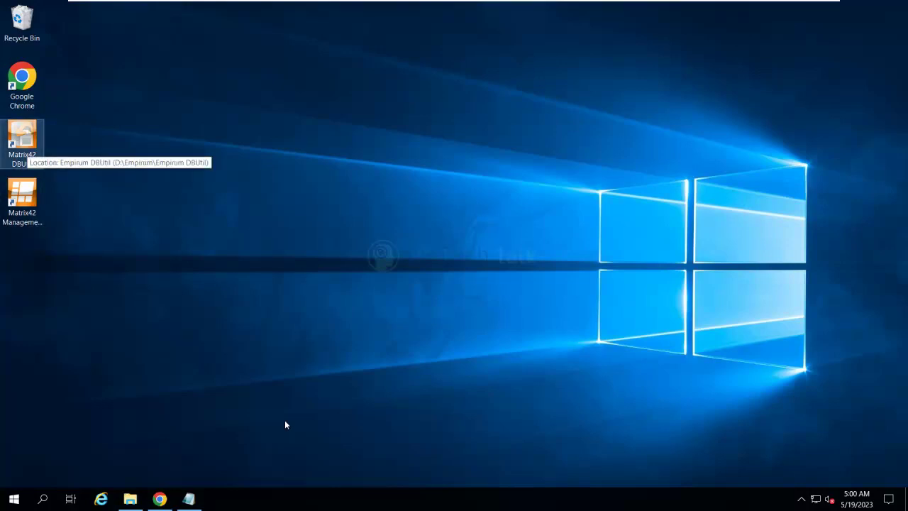
pyautogui.press('Return')
pyautogui.press('m')
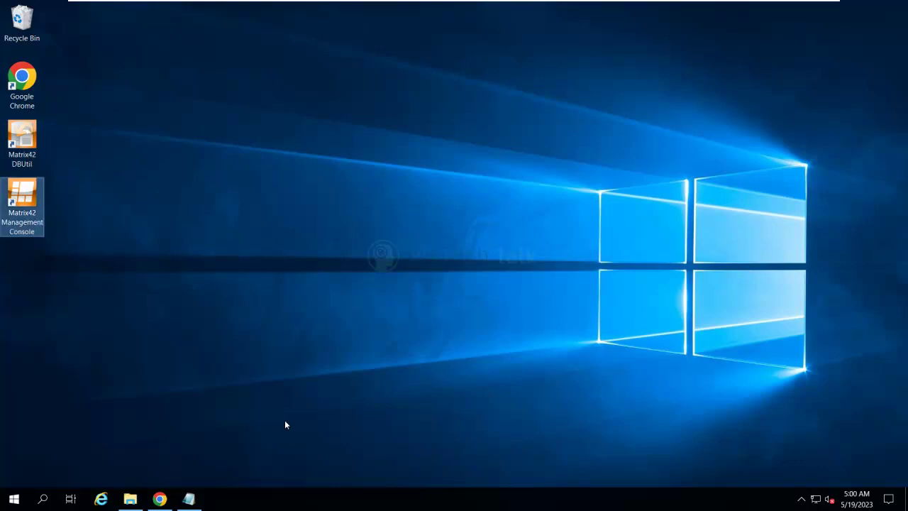
pyautogui.hotkey('shift', 'Up')
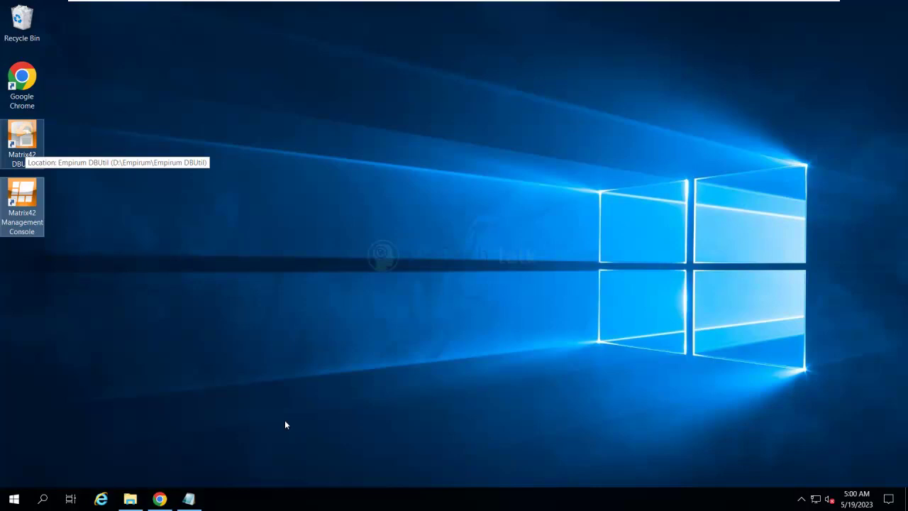